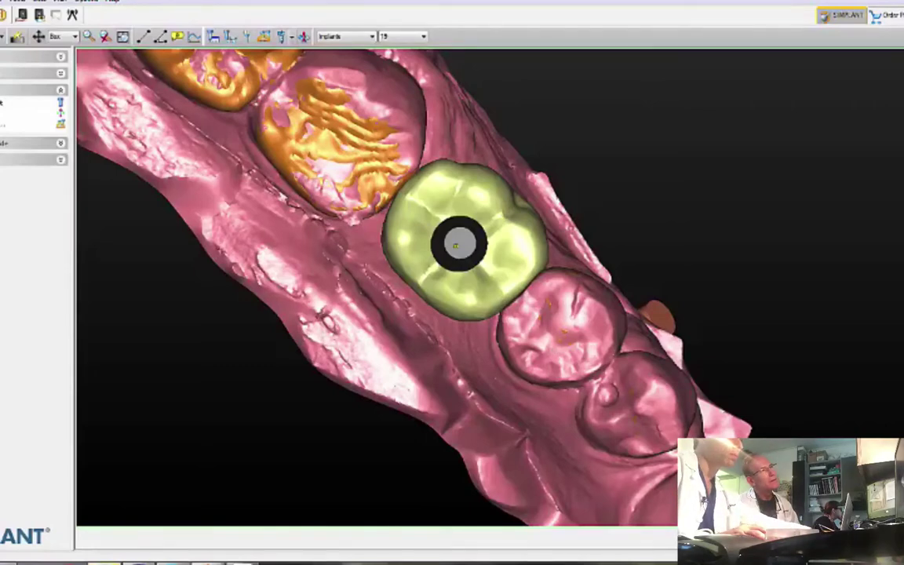
Restore the multi-view layout and measure the distance from the nerve to the tip of implant 19 in the cross-section
{"action": "key", "text": "space"}
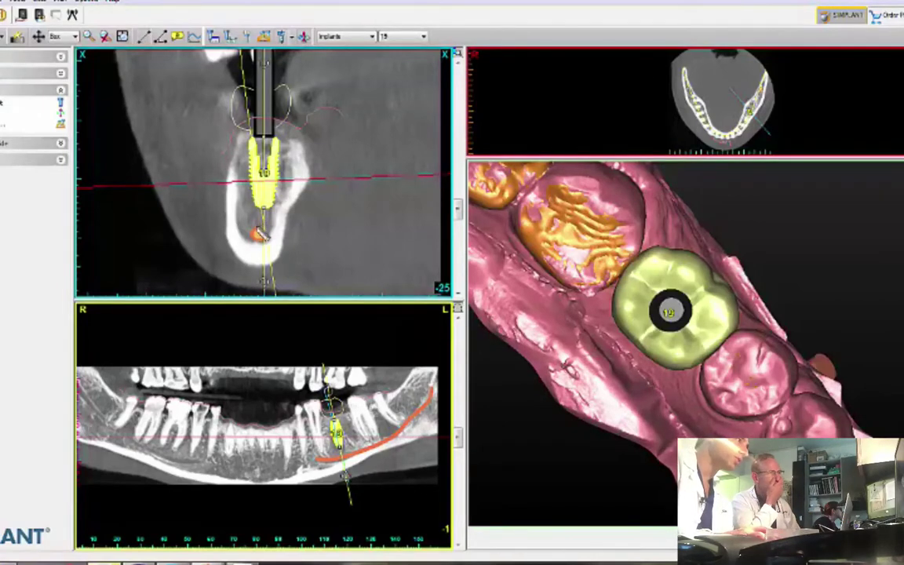
{"action": "left_click", "coordinate": [259, 227]}
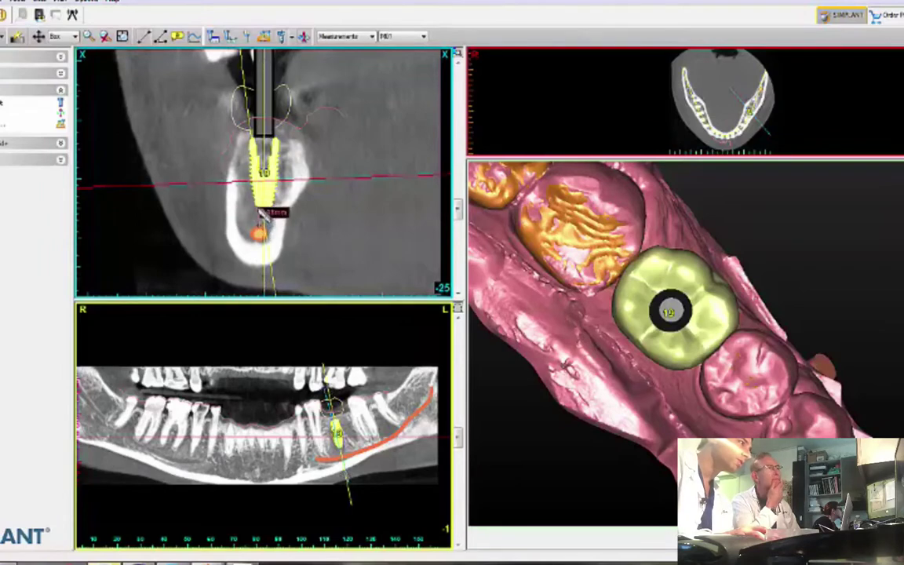
{"action": "left_click_drag", "start_coordinate": [262, 213], "coordinate": [261, 213]}
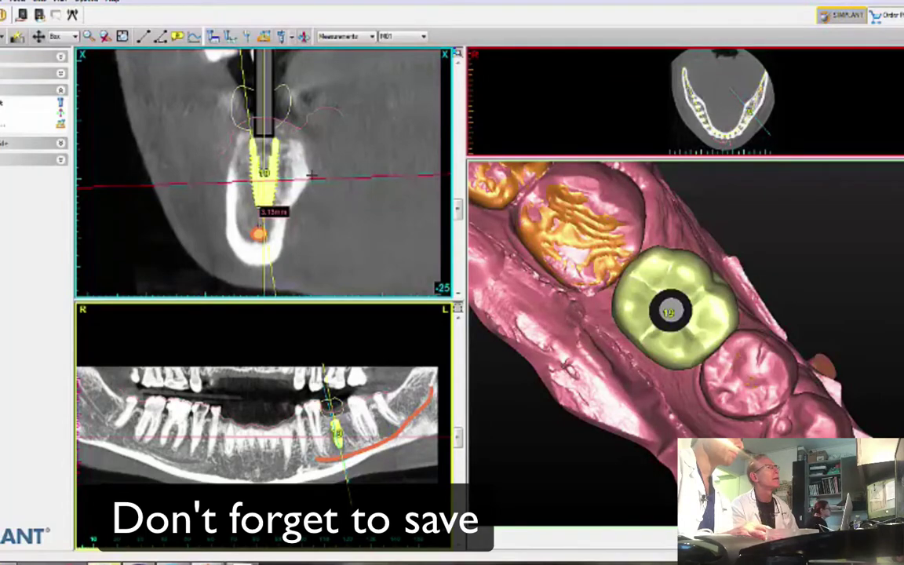
Try a longer implant 19 through its properties and review the list of detected collisions with the nerve
{"action": "right_click", "coordinate": [259, 187]}
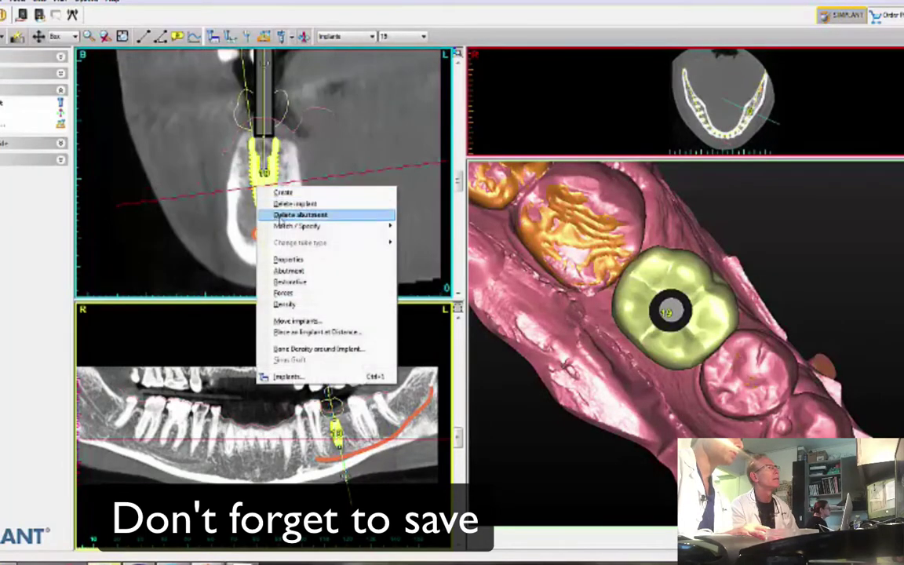
{"action": "left_click", "coordinate": [288, 259]}
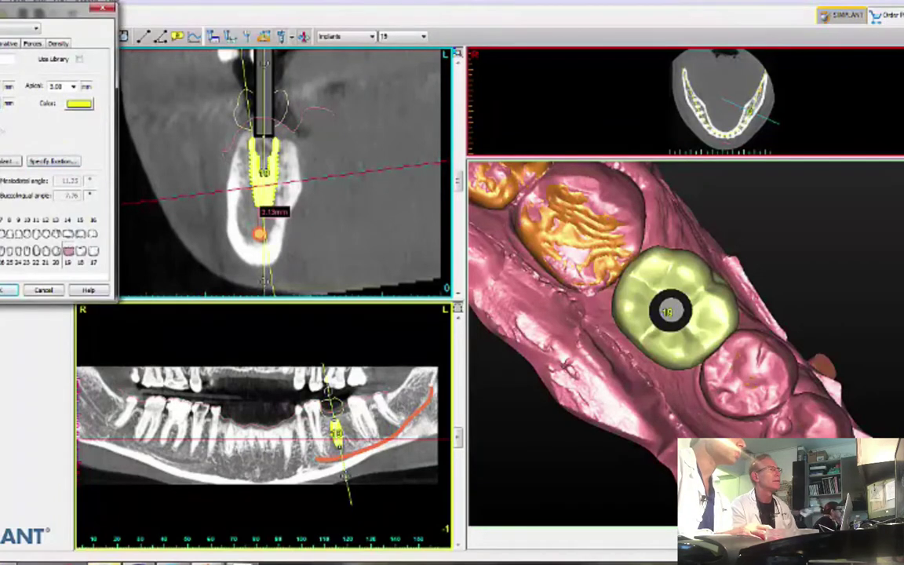
{"action": "left_click", "coordinate": [9, 290]}
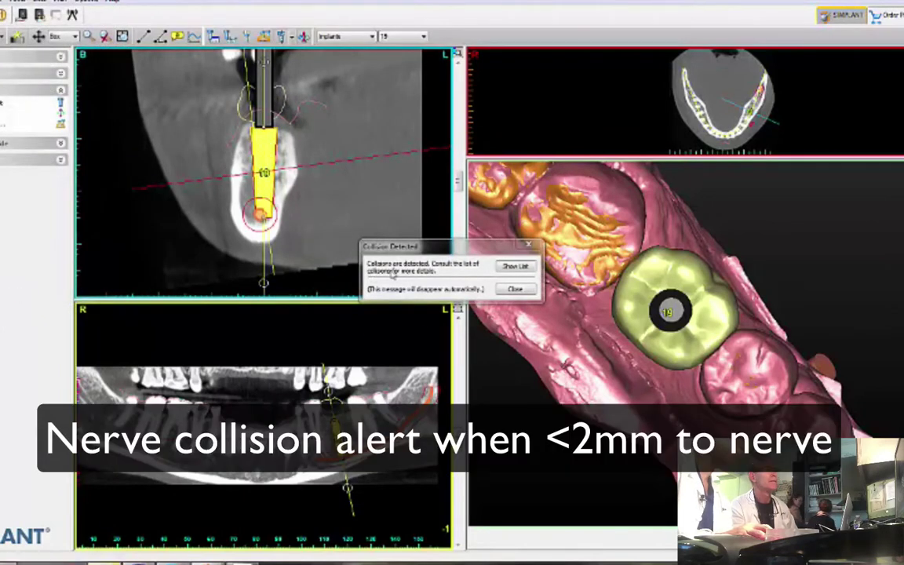
{"action": "left_click", "coordinate": [517, 266]}
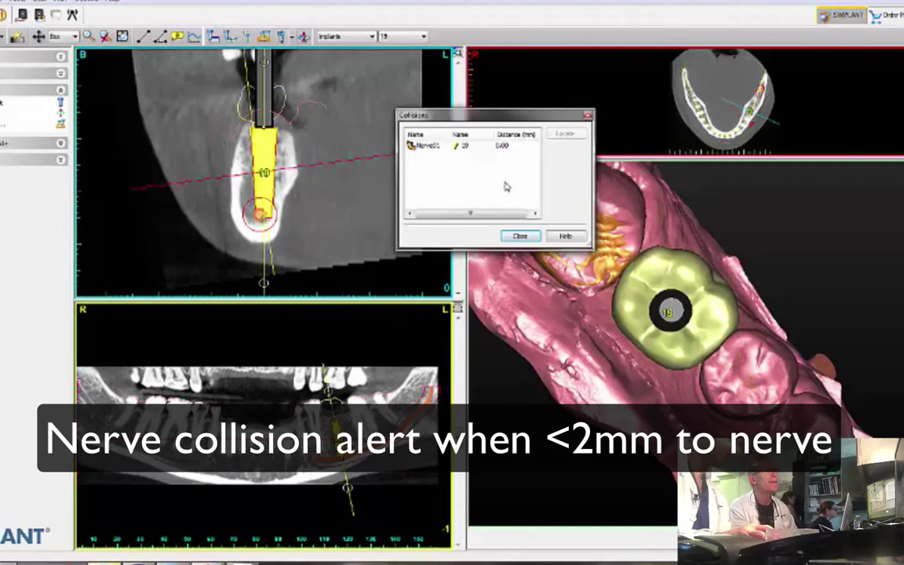
{"action": "left_click", "coordinate": [510, 234]}
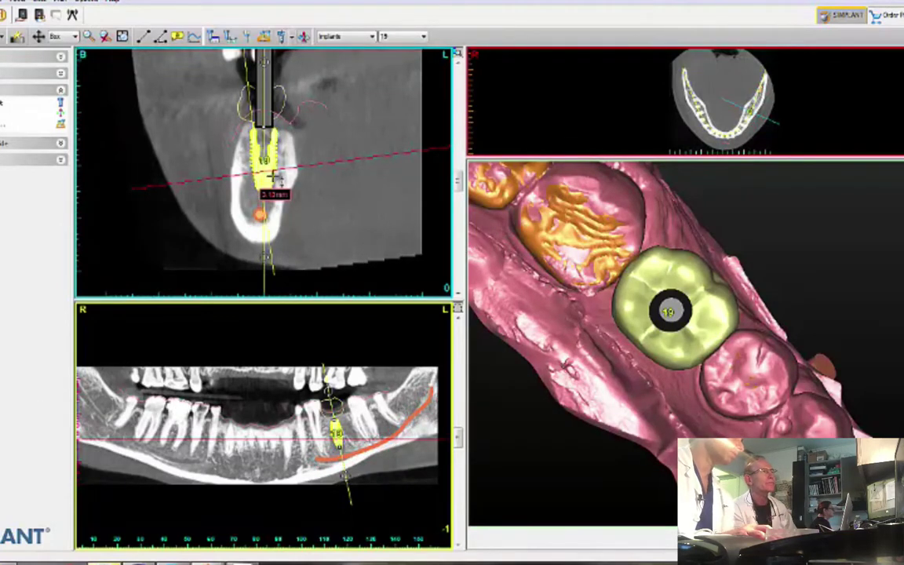
Try a second length for implant 19, shorter than the previous trial, and check its nerve distance in the collision list
{"action": "right_click", "coordinate": [267, 178]}
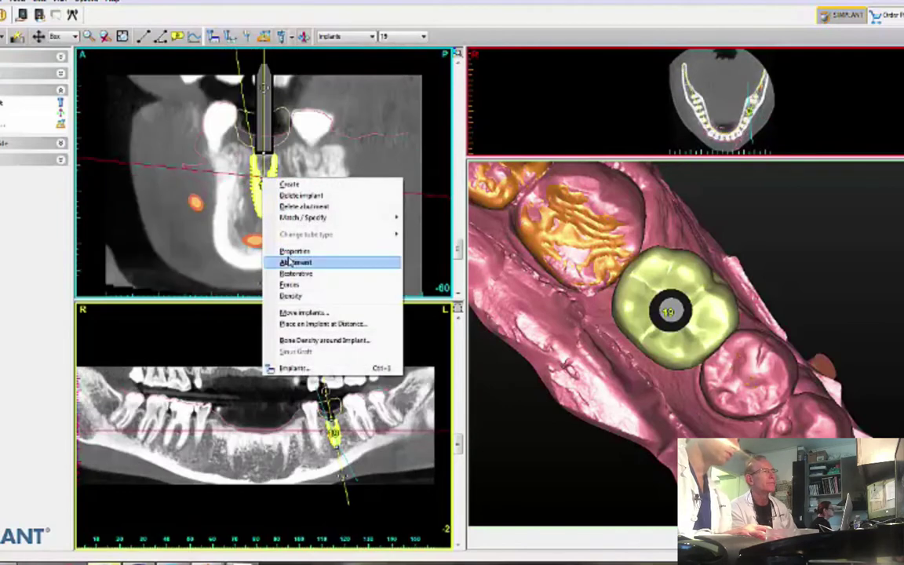
{"action": "left_click", "coordinate": [289, 252]}
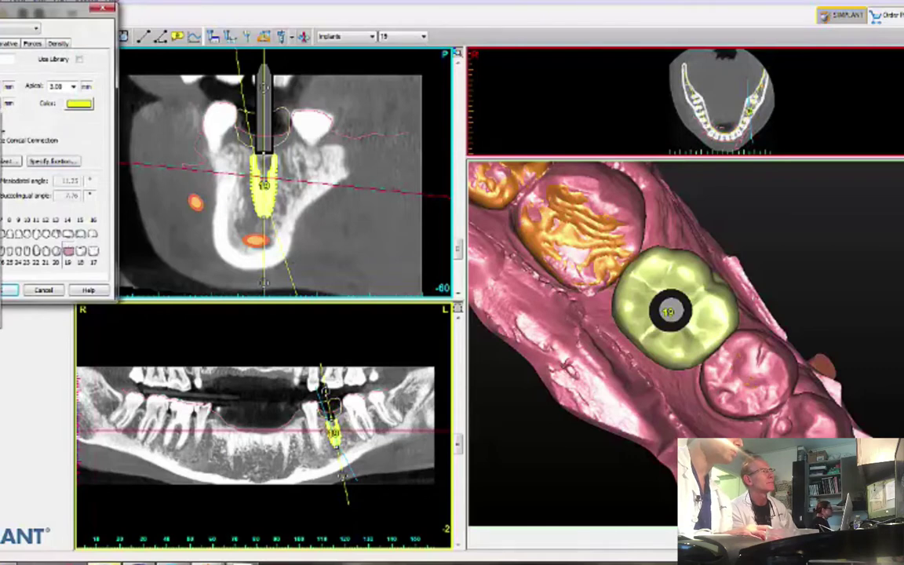
{"action": "left_click", "coordinate": [7, 290]}
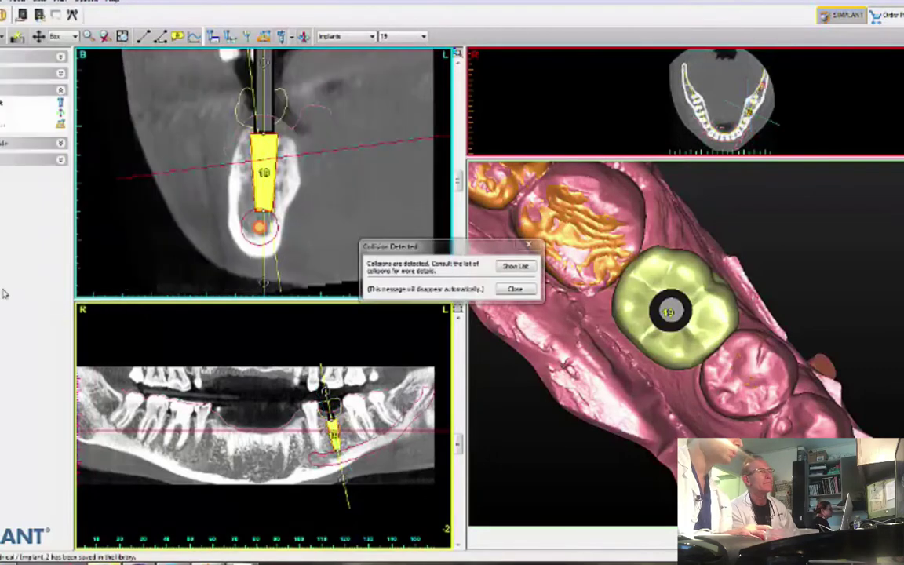
{"action": "left_click", "coordinate": [515, 267]}
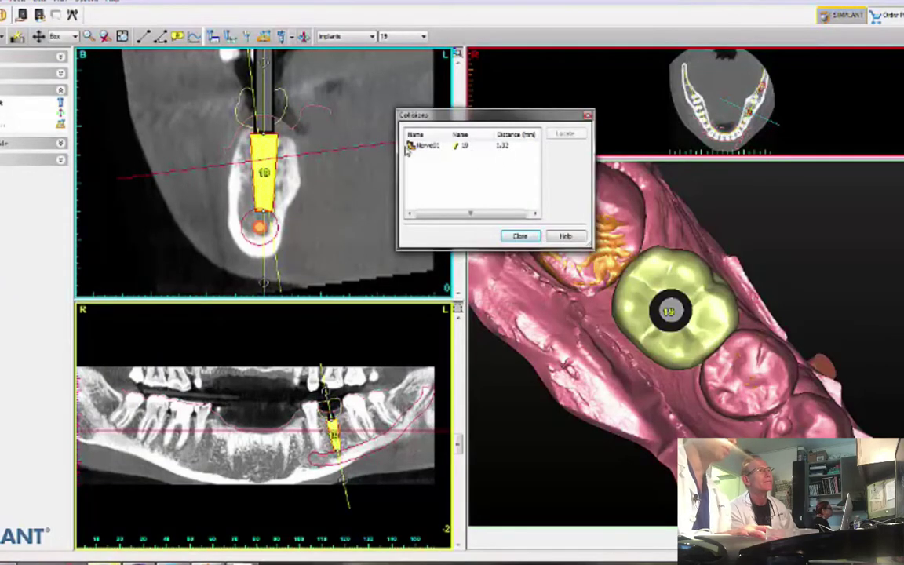
{"action": "left_click", "coordinate": [519, 236]}
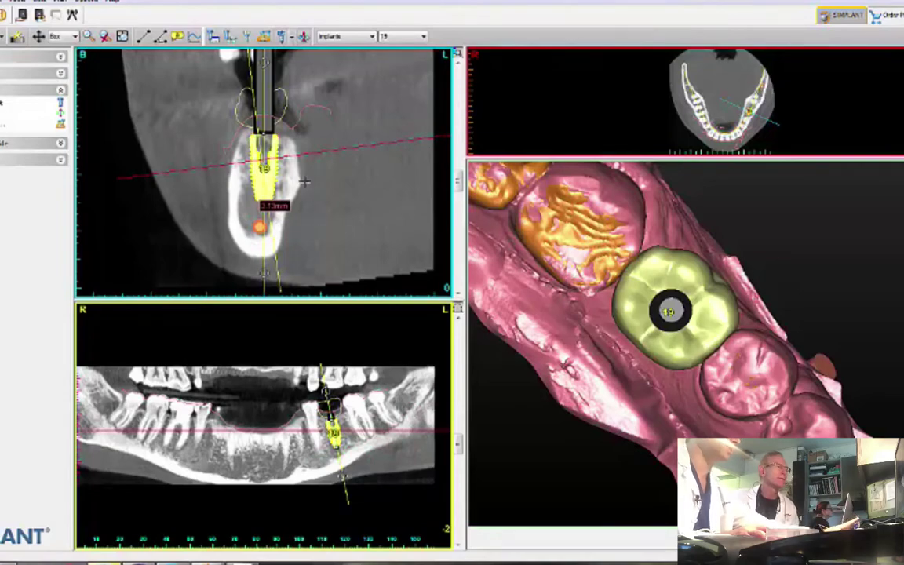
Examine in the 3D model from several angles how implant 19's axis exits through the virtual crown
{"action": "right_click_drag", "start_coordinate": [723, 368], "coordinate": [497, 393]}
{"action": "left_click_drag", "start_coordinate": [713, 388], "coordinate": [689, 292]}
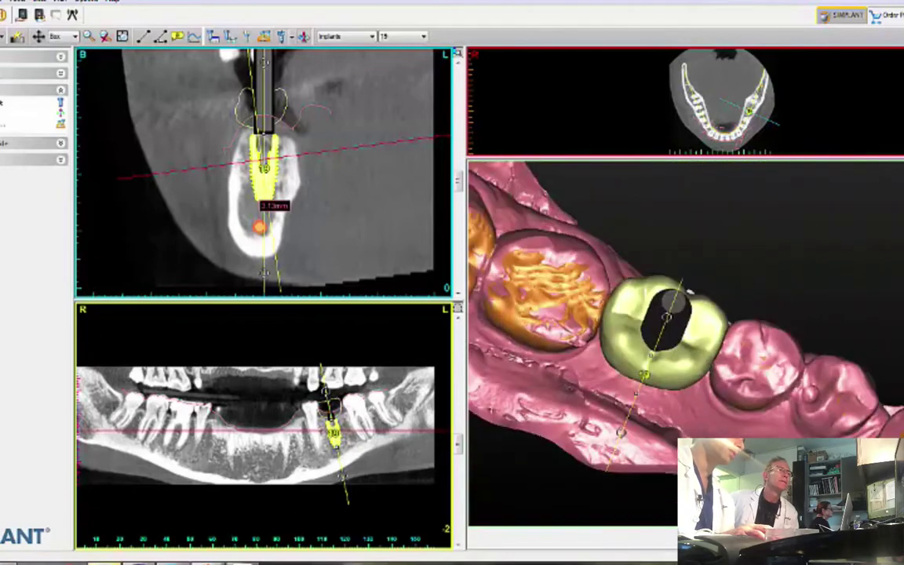
{"action": "right_click_drag", "start_coordinate": [688, 292], "coordinate": [664, 388]}
{"action": "left_click_drag", "start_coordinate": [663, 387], "coordinate": [660, 397]}
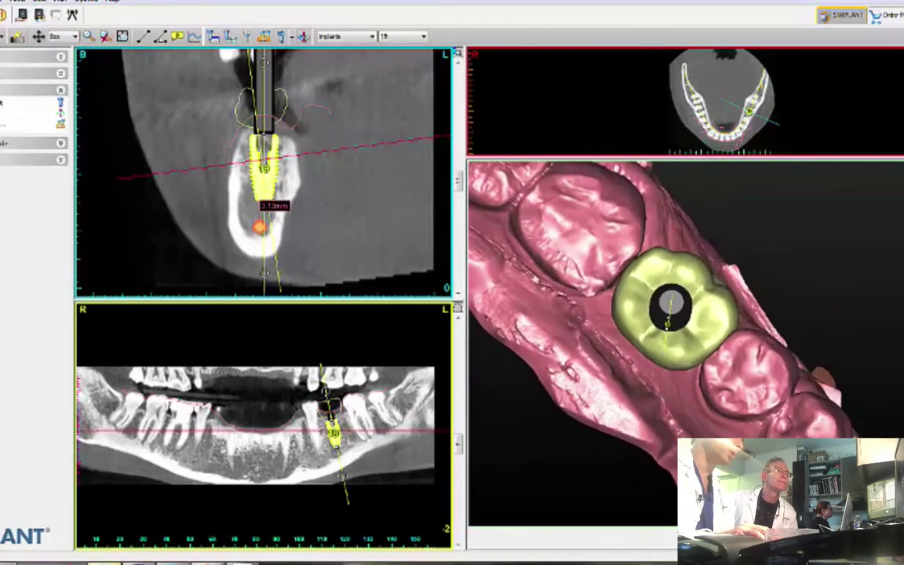
Hide the virtual crown and examine implant 19's exit through the gum in the 3D model
{"action": "key", "text": "t"}
{"action": "right_click_drag", "start_coordinate": [659, 397], "coordinate": [846, 341]}
{"action": "left_click_drag", "start_coordinate": [846, 340], "coordinate": [730, 332]}
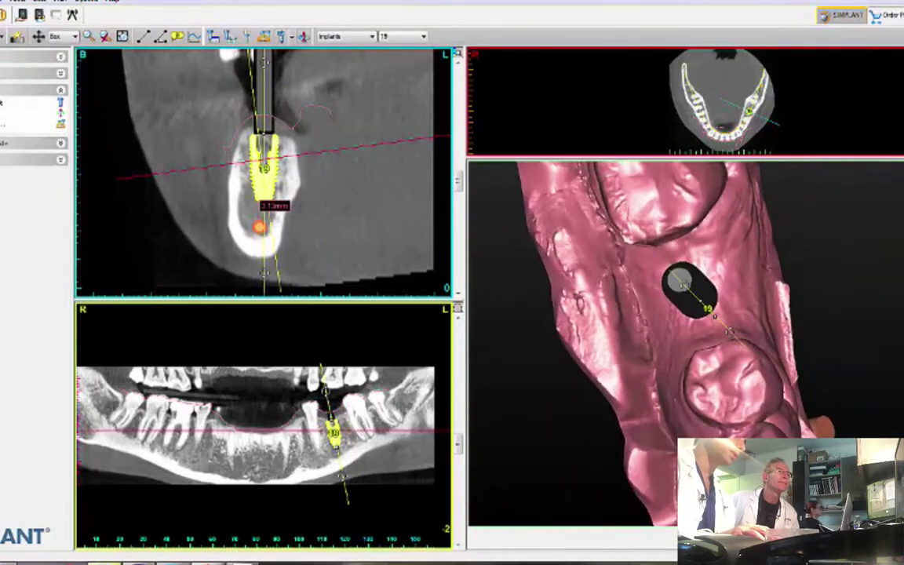
{"action": "left_click_drag", "start_coordinate": [817, 326], "coordinate": [803, 306]}
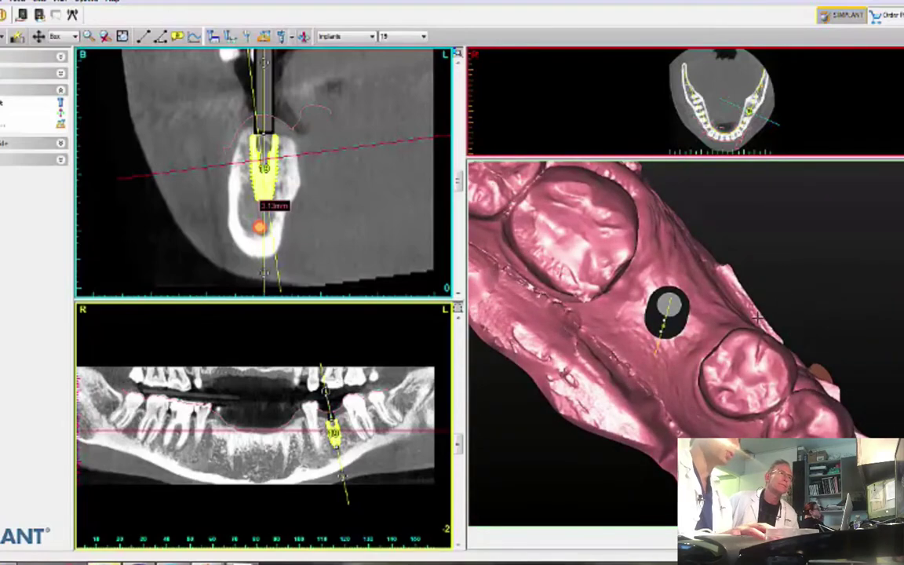
{"action": "left_click_drag", "start_coordinate": [787, 362], "coordinate": [610, 163]}
Enlarge the axial view and examine the mandible slices above and below implant 19
{"action": "double_click", "coordinate": [594, 117]}
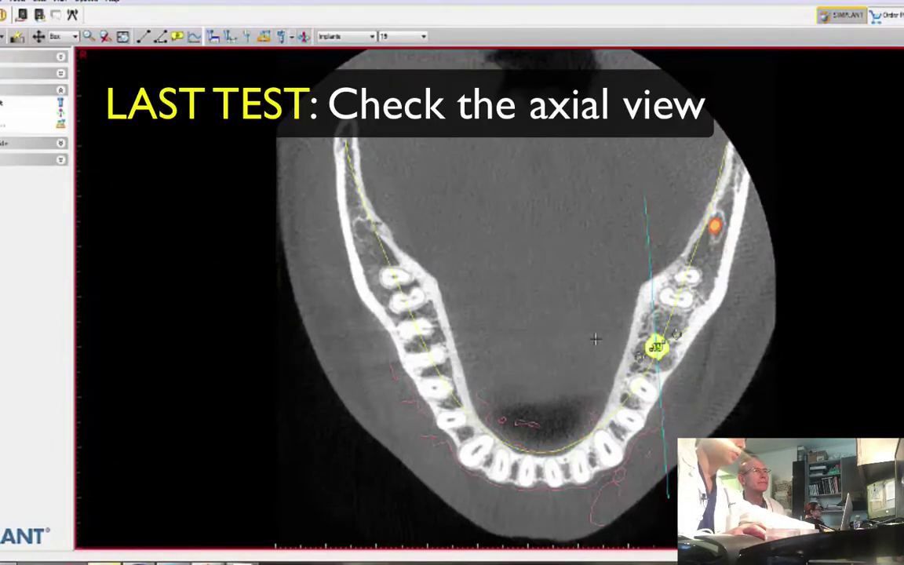
{"action": "scroll", "coordinate": [605, 350], "scroll_direction": "up", "scroll_amount": 3}
{"action": "scroll", "coordinate": [604, 343], "scroll_direction": "down", "scroll_amount": 5}
{"action": "scroll", "coordinate": [603, 343], "scroll_direction": "down", "scroll_amount": 4}
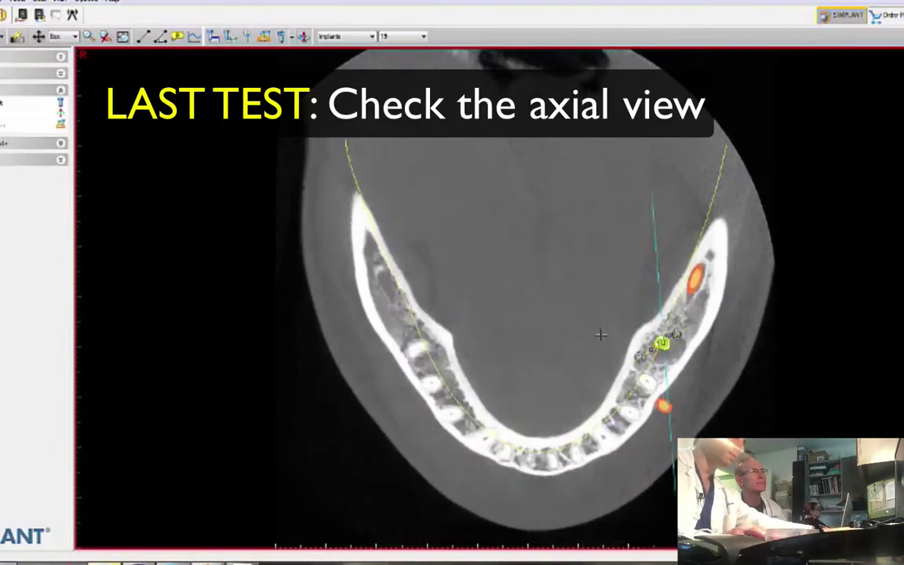
{"action": "scroll", "coordinate": [599, 333], "scroll_direction": "up", "scroll_amount": 10}
{"action": "scroll", "coordinate": [584, 296], "scroll_direction": "down", "scroll_amount": 3}
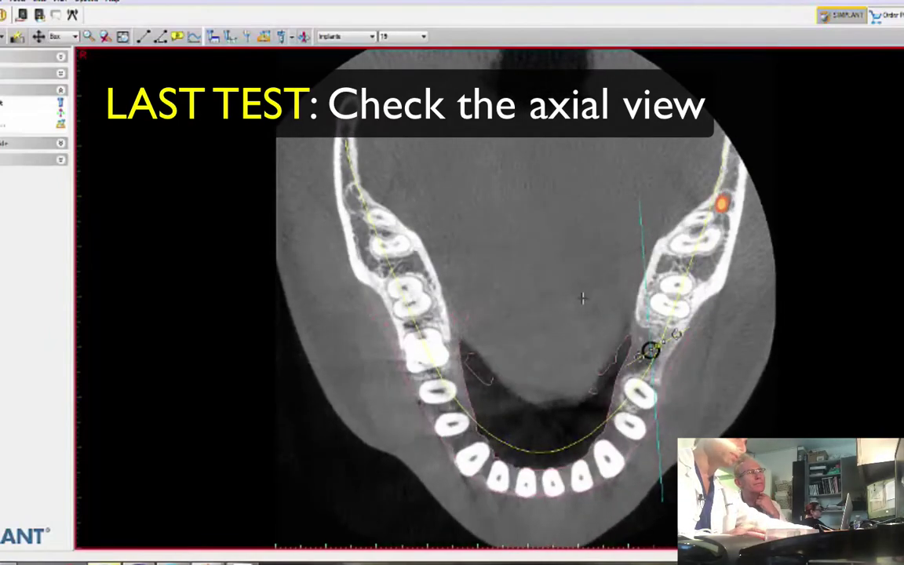
Examine the bone coverage around implant 19 up close, slice by slice, in the axial view
{"action": "right_click_drag", "start_coordinate": [582, 305], "coordinate": [581, 192], "text": "ctrl"}
{"action": "middle_click_drag", "start_coordinate": [523, 268], "coordinate": [350, 149]}
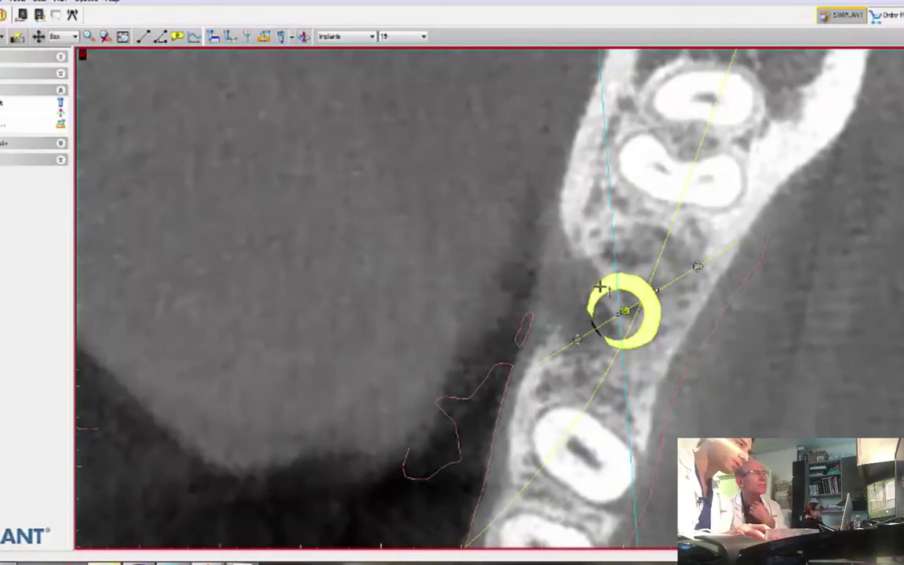
{"action": "scroll", "coordinate": [559, 293], "scroll_direction": "down", "scroll_amount": 3}
{"action": "scroll", "coordinate": [559, 292], "scroll_direction": "up", "scroll_amount": 5}
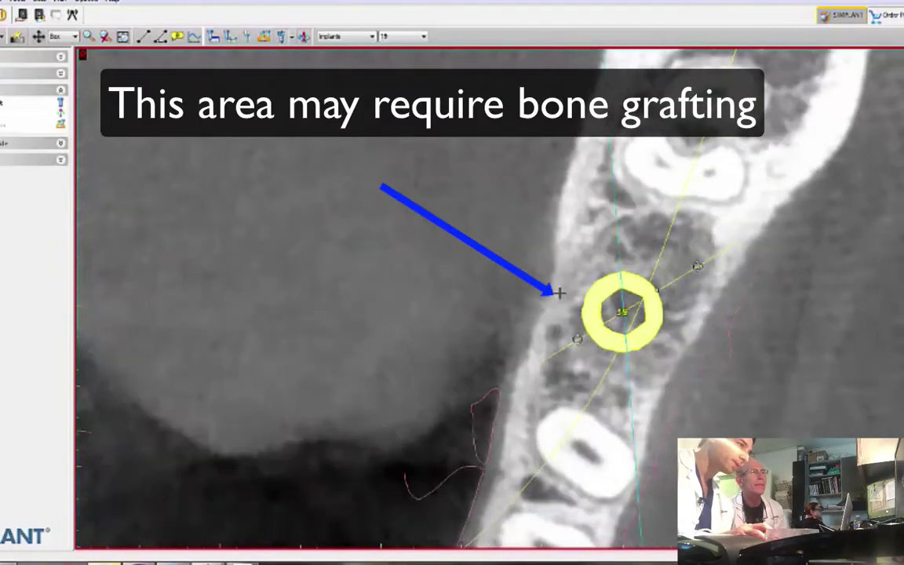
{"action": "scroll", "coordinate": [559, 292], "scroll_direction": "down", "scroll_amount": 4}
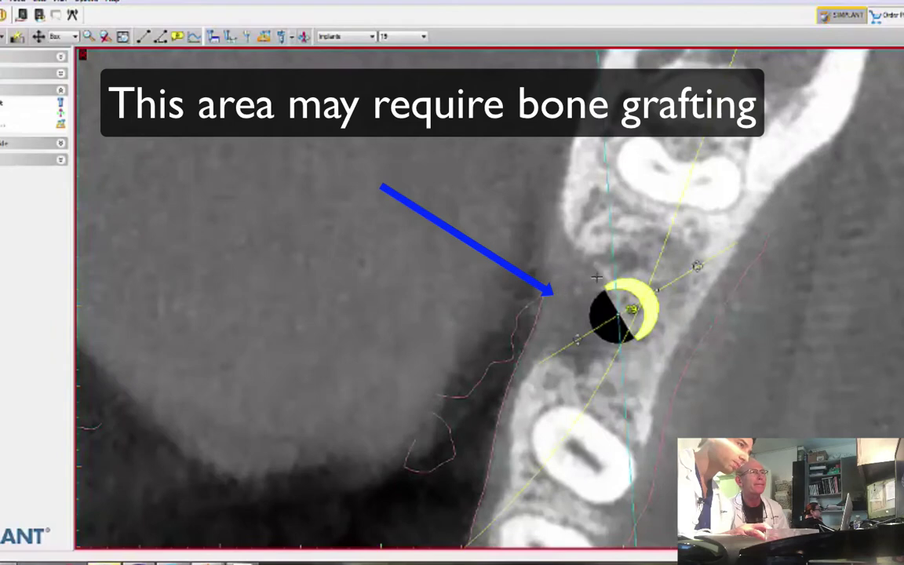
{"action": "scroll", "coordinate": [593, 311], "scroll_direction": "up", "scroll_amount": 3}
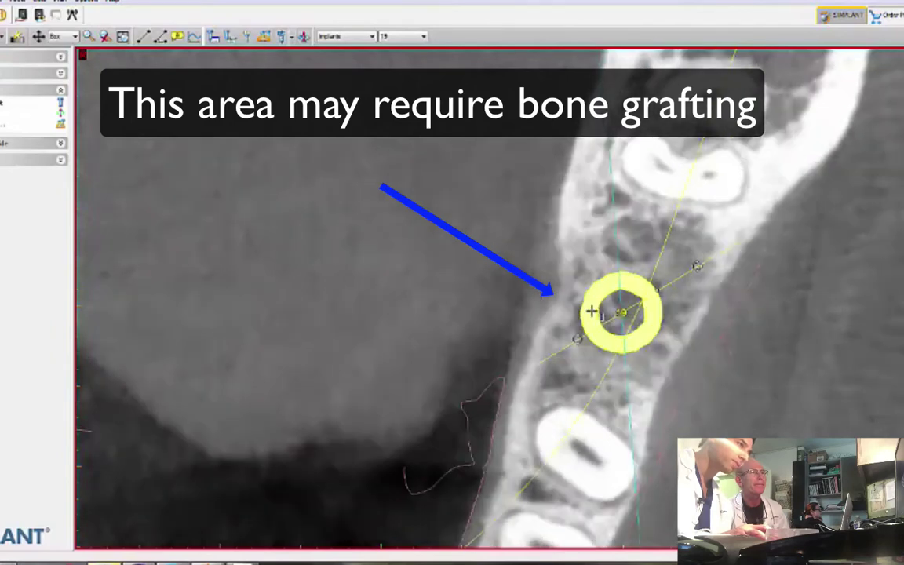
{"action": "scroll", "coordinate": [591, 311], "scroll_direction": "down", "scroll_amount": 2}
{"action": "scroll", "coordinate": [592, 310], "scroll_direction": "up", "scroll_amount": 2}
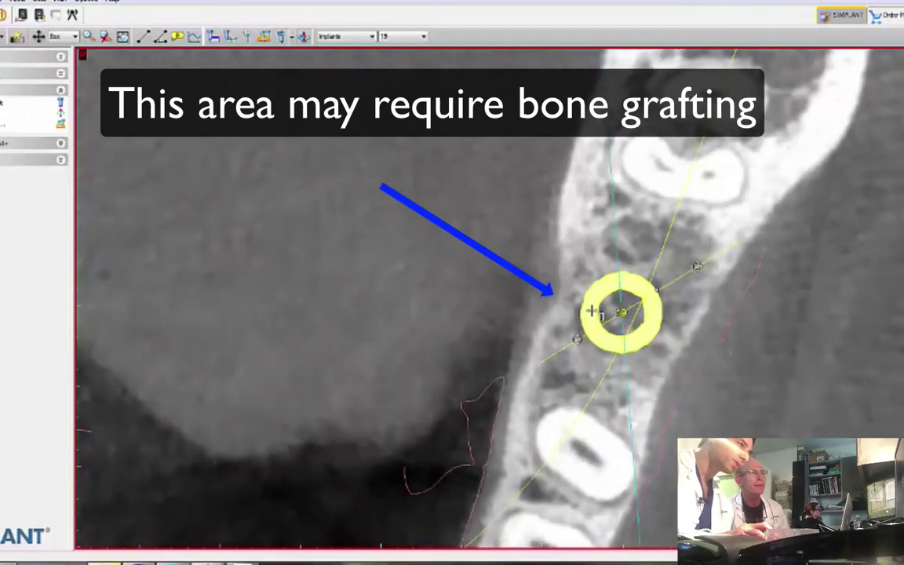
{"action": "scroll", "coordinate": [590, 311], "scroll_direction": "down", "scroll_amount": 4}
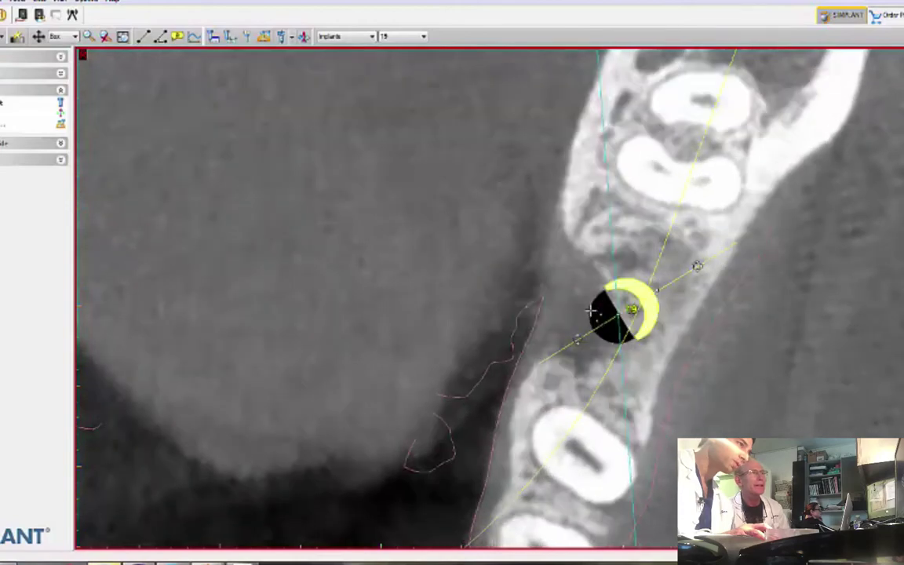
{"action": "scroll", "coordinate": [589, 310], "scroll_direction": "up", "scroll_amount": 3}
{"action": "scroll", "coordinate": [590, 310], "scroll_direction": "down", "scroll_amount": 3}
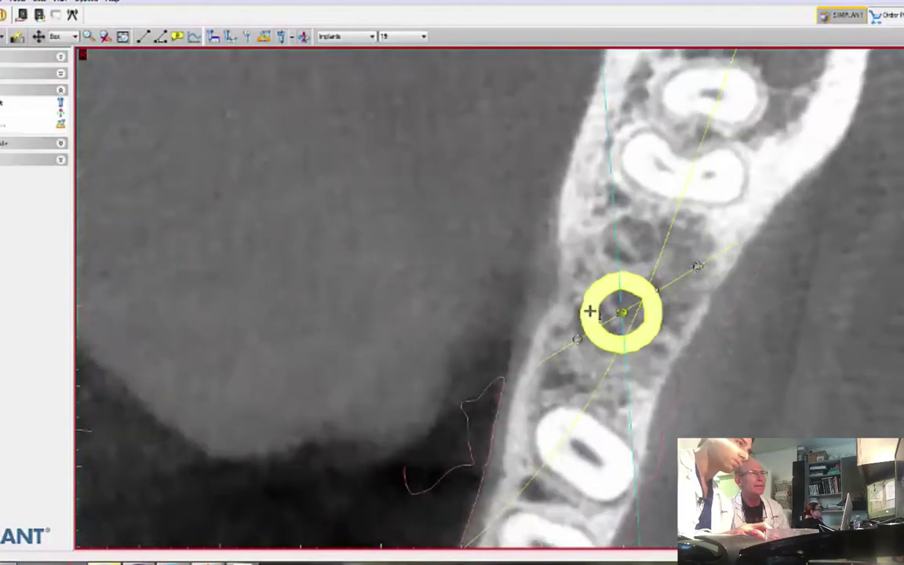
{"action": "scroll", "coordinate": [588, 311], "scroll_direction": "up", "scroll_amount": 3}
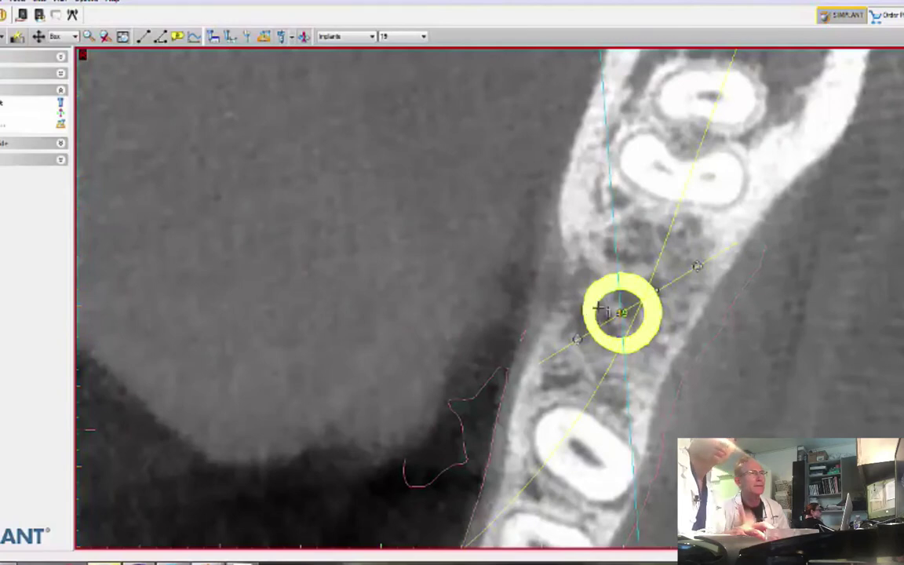
{"action": "scroll", "coordinate": [602, 309], "scroll_direction": "up", "scroll_amount": 1}
{"action": "scroll", "coordinate": [609, 308], "scroll_direction": "up", "scroll_amount": 1}
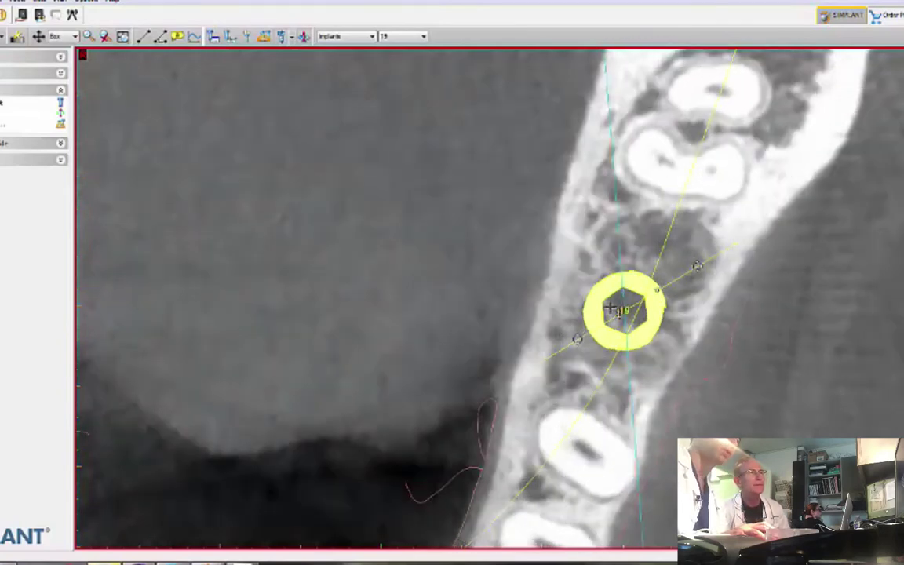
{"action": "scroll", "coordinate": [610, 308], "scroll_direction": "down", "scroll_amount": 3}
{"action": "scroll", "coordinate": [613, 309], "scroll_direction": "up", "scroll_amount": 2}
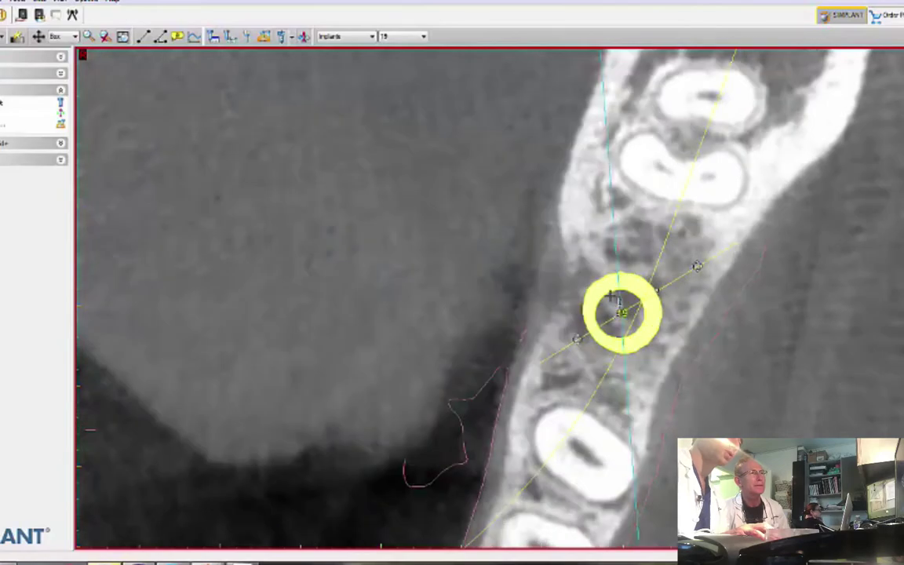
{"action": "scroll", "coordinate": [604, 282], "scroll_direction": "up", "scroll_amount": 3}
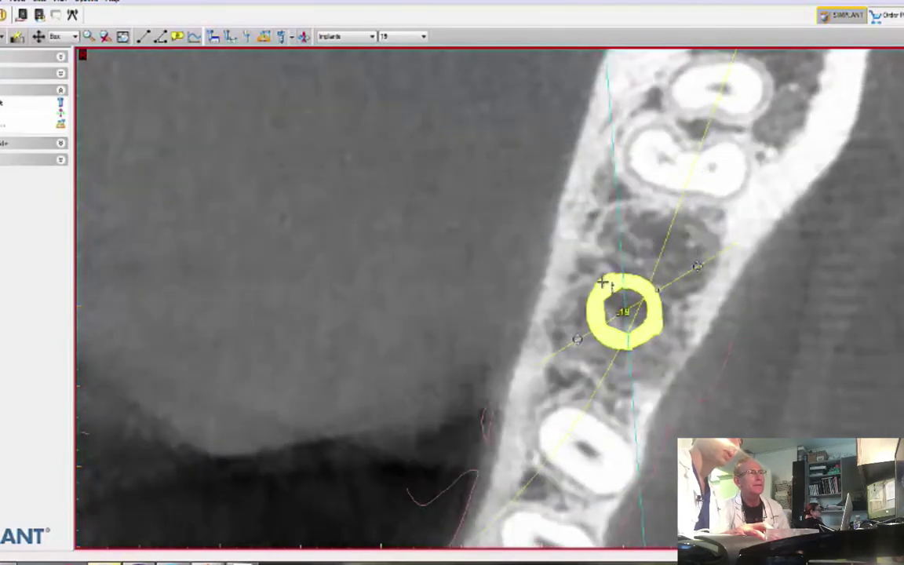
{"action": "scroll", "coordinate": [603, 283], "scroll_direction": "down", "scroll_amount": 2}
{"action": "scroll", "coordinate": [603, 284], "scroll_direction": "up", "scroll_amount": 3}
{"action": "scroll", "coordinate": [602, 285], "scroll_direction": "down", "scroll_amount": 2}
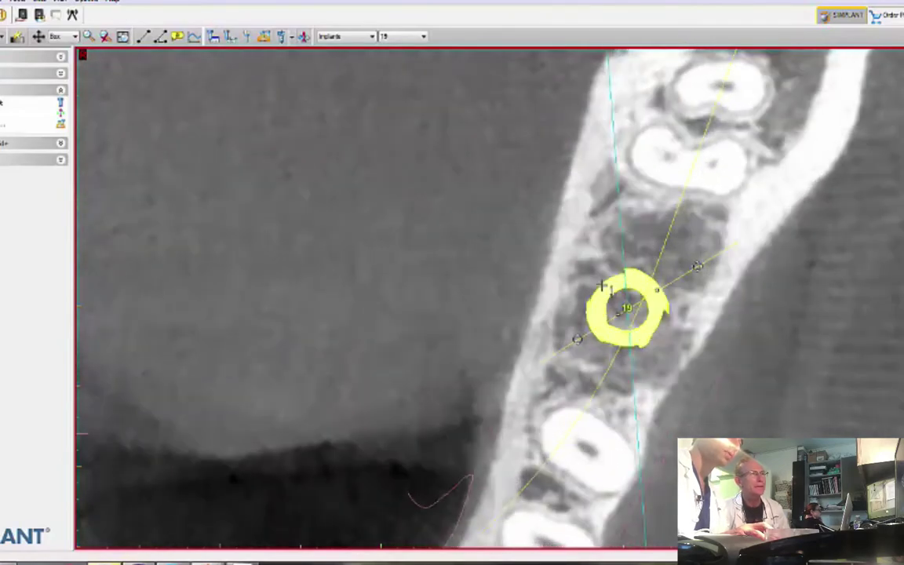
Show the teeth contours on the 2D slices, deselect implant 19 and enlarge the axial view
{"action": "key", "text": "space"}
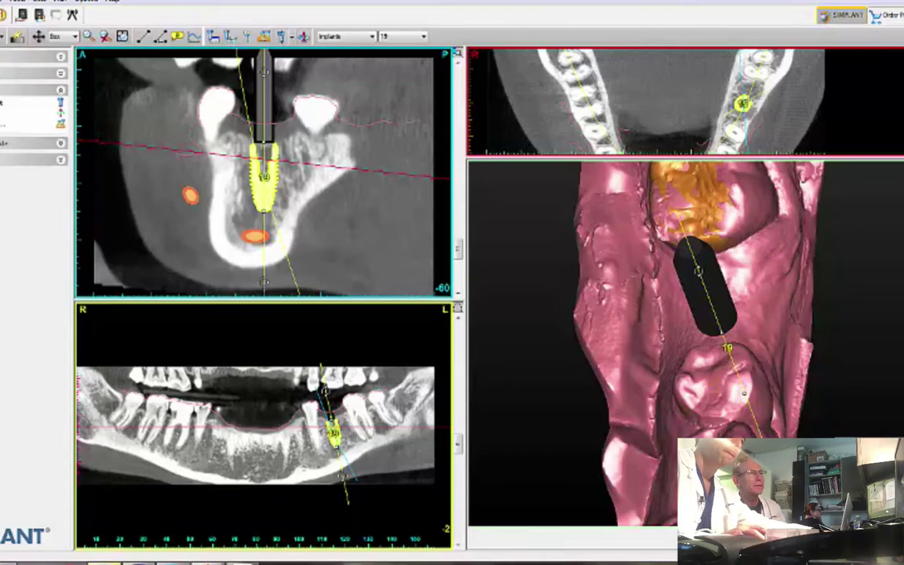
{"action": "double_click", "coordinate": [508, 120]}
{"action": "double_click", "coordinate": [558, 166]}
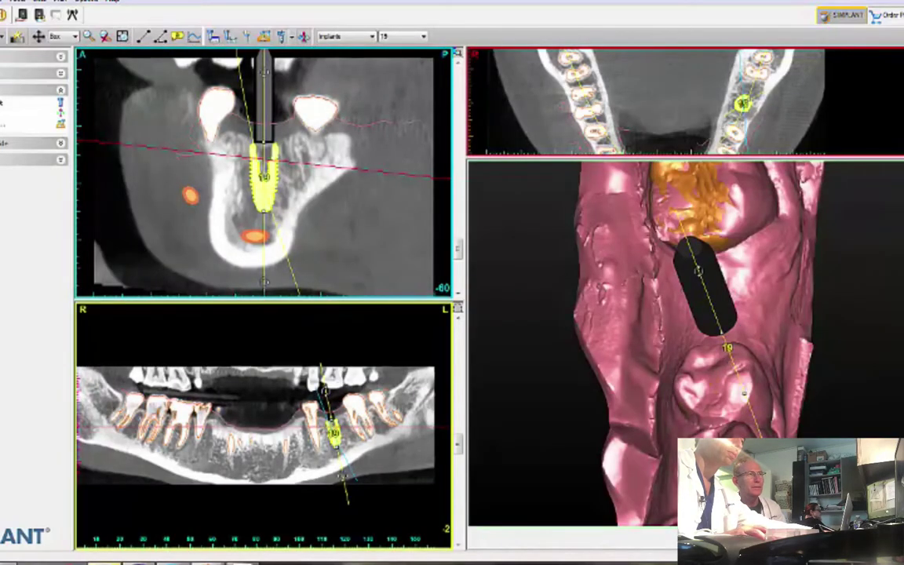
{"action": "left_click", "coordinate": [885, 342]}
{"action": "double_click", "coordinate": [873, 109]}
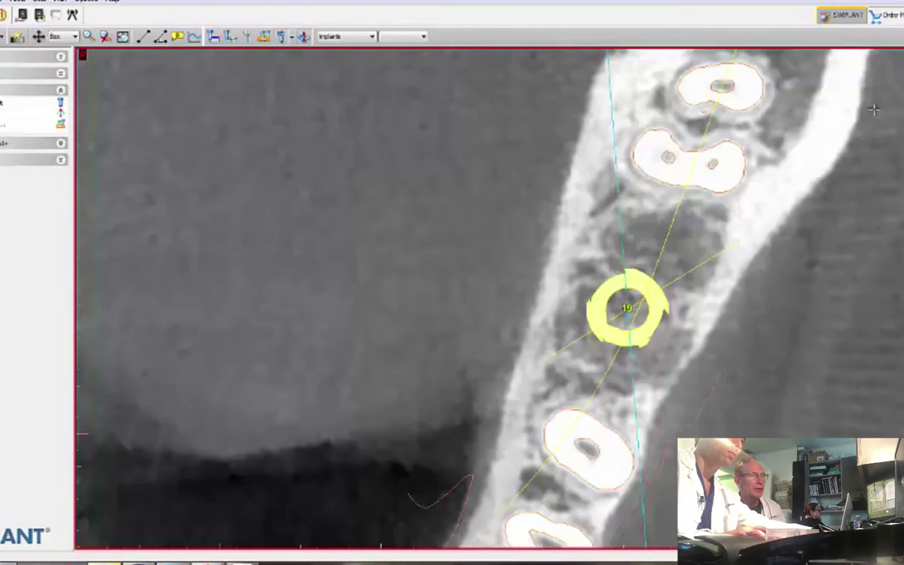
Find the axial slice at implant 19's neck and measure the distance from the implant to the molar root behind it
{"action": "scroll", "coordinate": [761, 422], "scroll_direction": "down", "scroll_amount": 5}
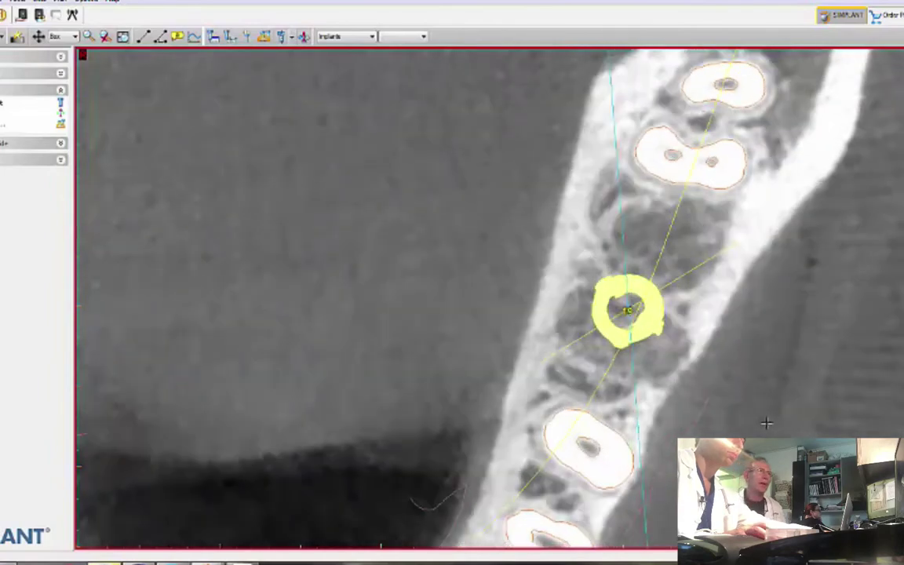
{"action": "scroll", "coordinate": [765, 424], "scroll_direction": "down", "scroll_amount": 6}
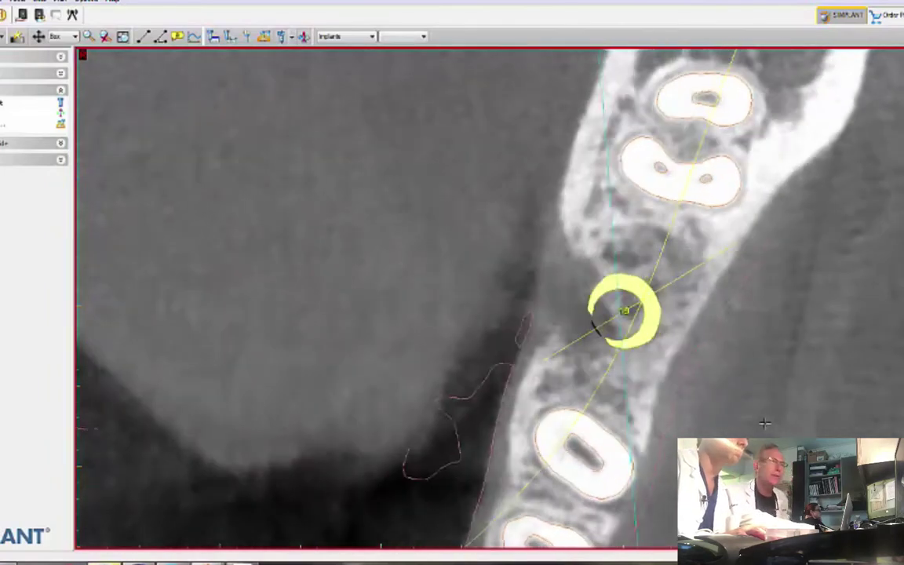
{"action": "scroll", "coordinate": [764, 423], "scroll_direction": "down", "scroll_amount": 3}
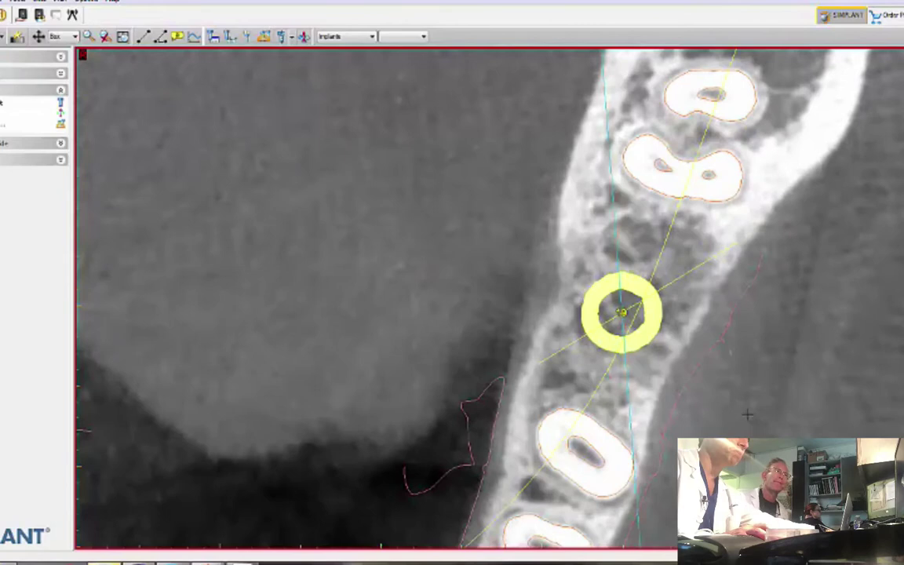
{"action": "scroll", "coordinate": [740, 406], "scroll_direction": "down", "scroll_amount": 3}
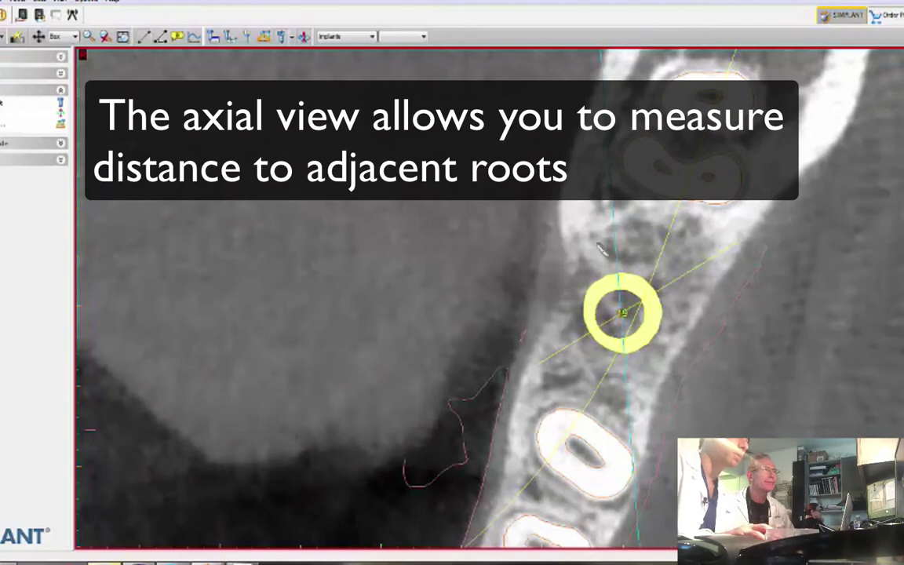
{"action": "left_click_drag", "start_coordinate": [636, 273], "coordinate": [648, 232]}
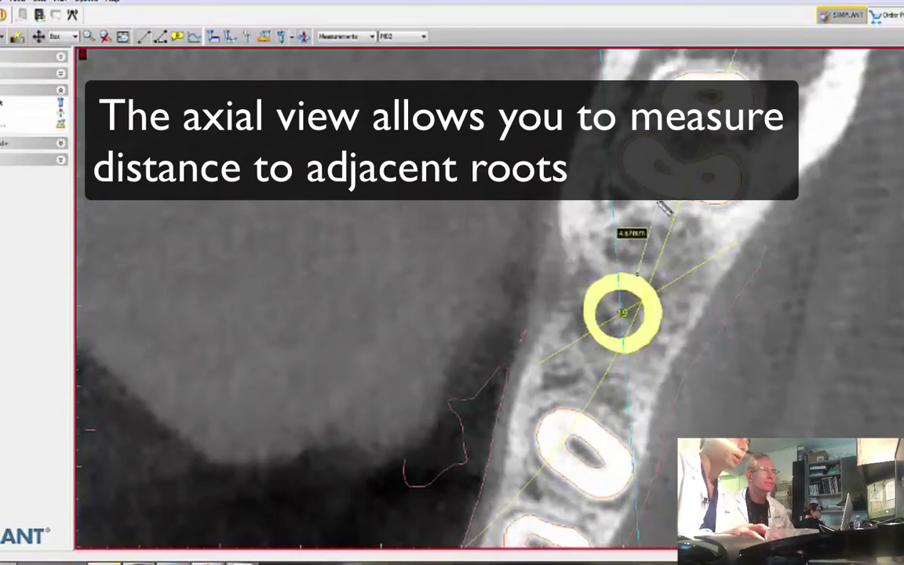
{"action": "left_click_drag", "start_coordinate": [663, 207], "coordinate": [660, 200]}
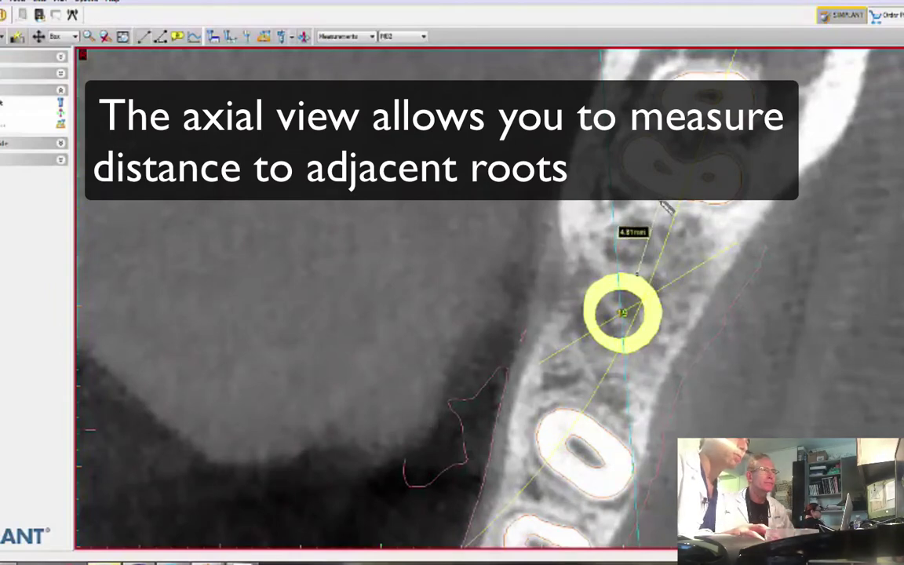
Measure the distance between the roots of the two teeth adjacent to implant 19 on the same axial slice
{"action": "left_click", "coordinate": [141, 37]}
{"action": "scroll", "coordinate": [608, 248], "scroll_direction": "up", "scroll_amount": 8}
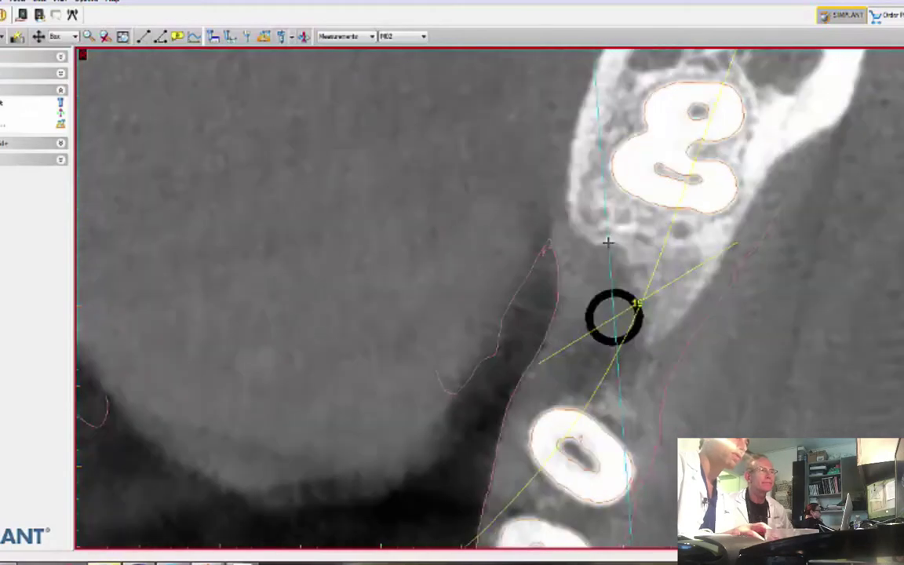
{"action": "scroll", "coordinate": [608, 243], "scroll_direction": "up", "scroll_amount": 5}
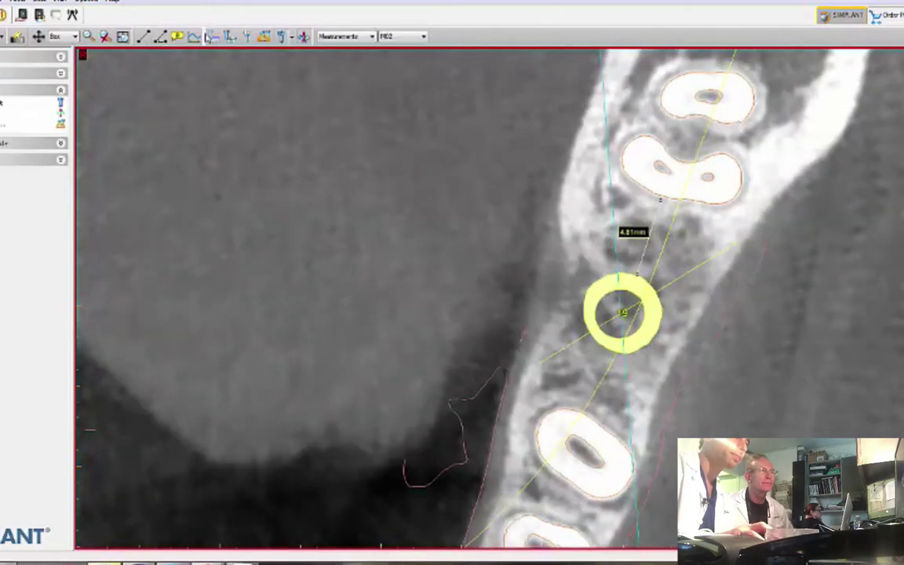
{"action": "left_click", "coordinate": [143, 36]}
{"action": "left_click", "coordinate": [670, 199]}
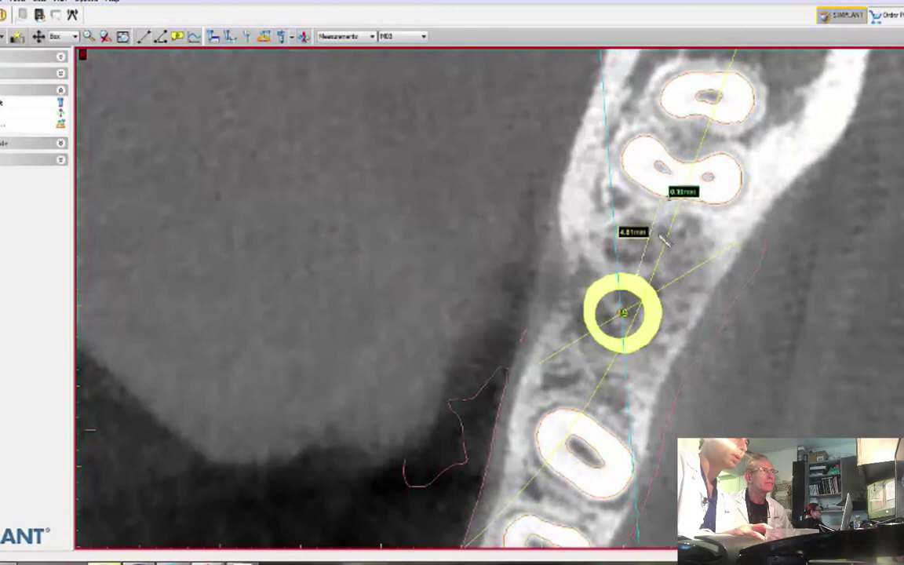
{"action": "left_click", "coordinate": [597, 423]}
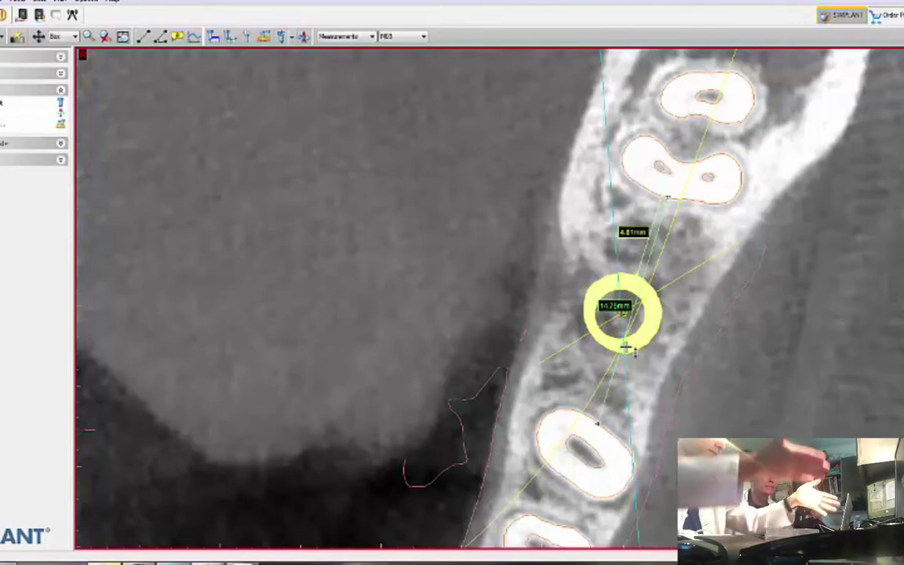
Measure the gap between the two crowns adjacent to implant 19 on an axial slice at crown level
{"action": "scroll", "coordinate": [685, 430], "scroll_direction": "down", "scroll_amount": 3}
{"action": "scroll", "coordinate": [683, 426], "scroll_direction": "up", "scroll_amount": 8}
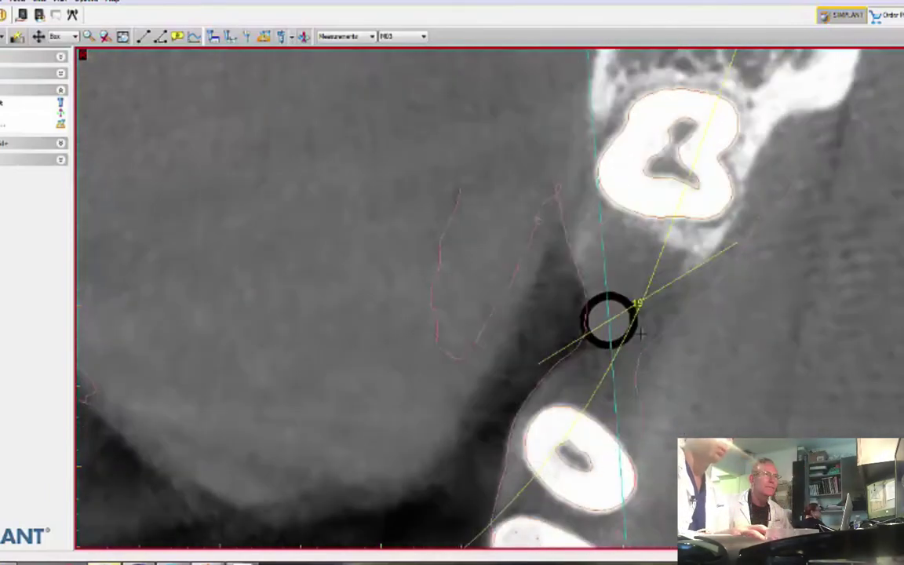
{"action": "scroll", "coordinate": [641, 334], "scroll_direction": "up", "scroll_amount": 8}
{"action": "scroll", "coordinate": [627, 335], "scroll_direction": "down", "scroll_amount": 5}
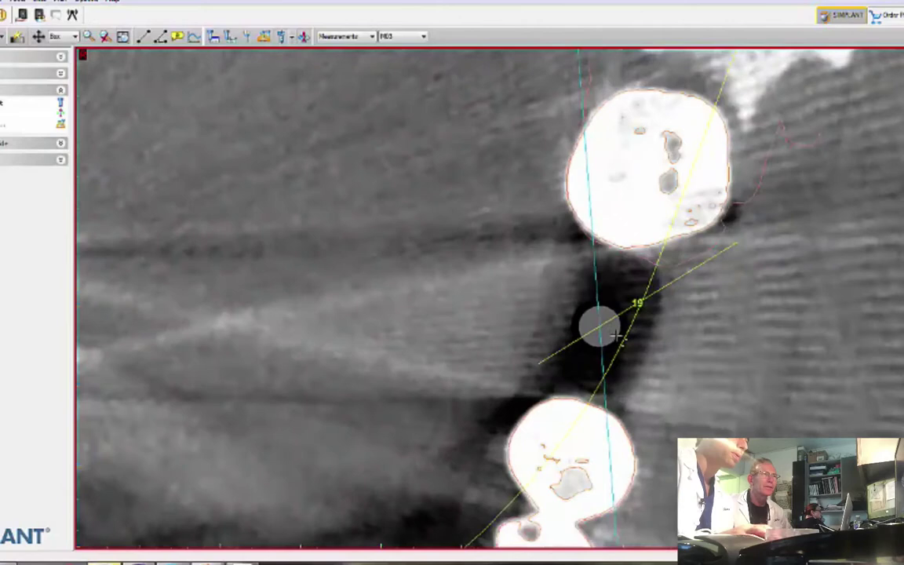
{"action": "scroll", "coordinate": [616, 335], "scroll_direction": "down", "scroll_amount": 1}
{"action": "left_click", "coordinate": [142, 36]}
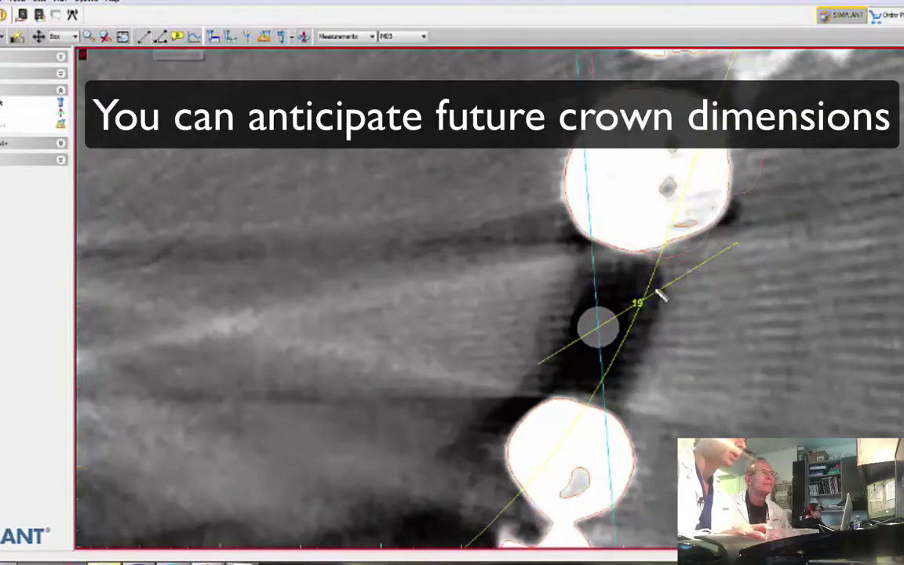
{"action": "mouse_move", "coordinate": [617, 249]}
{"action": "left_mouse_down"}
{"action": "mouse_move", "coordinate": [597, 396]}
{"action": "mouse_move", "coordinate": [587, 403]}
{"action": "left_mouse_up"}
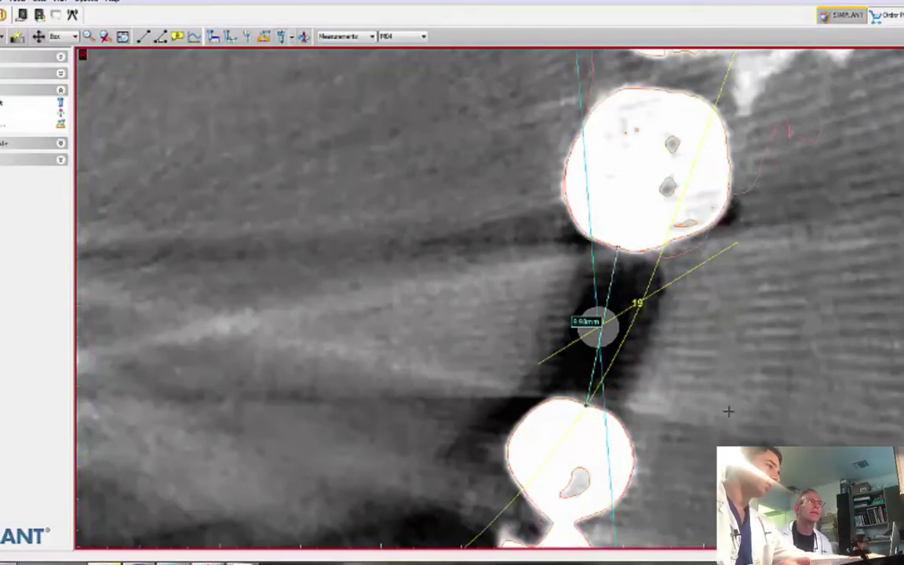
Enlarge the 3D model and measure along the gum between the two teeth adjacent to implant 19's exit opening
{"action": "scroll", "coordinate": [726, 402], "scroll_direction": "down", "scroll_amount": 3}
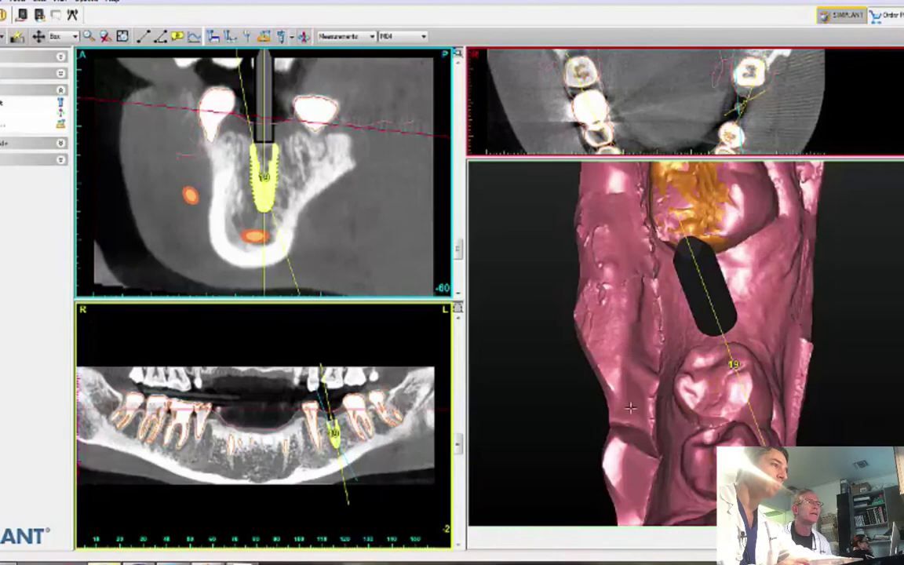
{"action": "right_click_drag", "start_coordinate": [861, 397], "coordinate": [691, 470]}
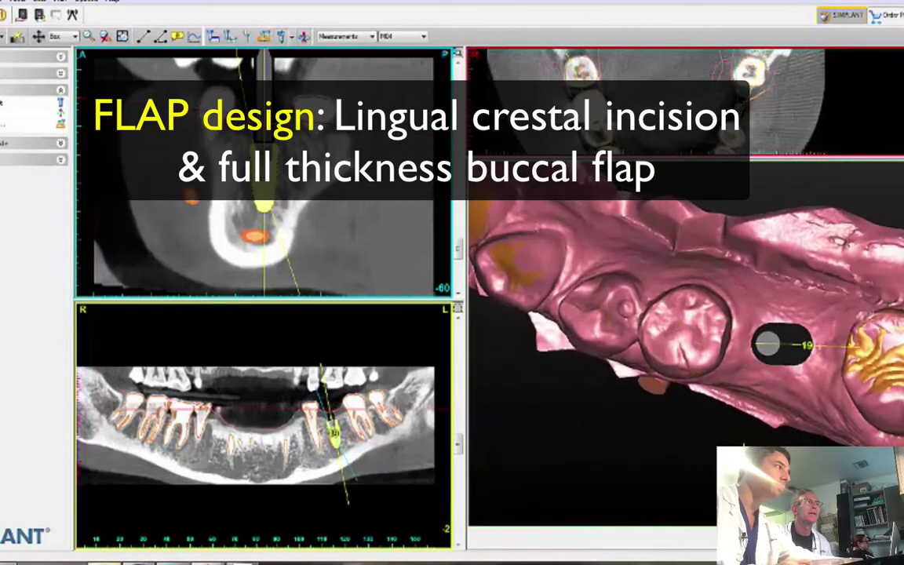
{"action": "left_click", "coordinate": [123, 36]}
{"action": "right_click_drag", "start_coordinate": [526, 399], "coordinate": [681, 363]}
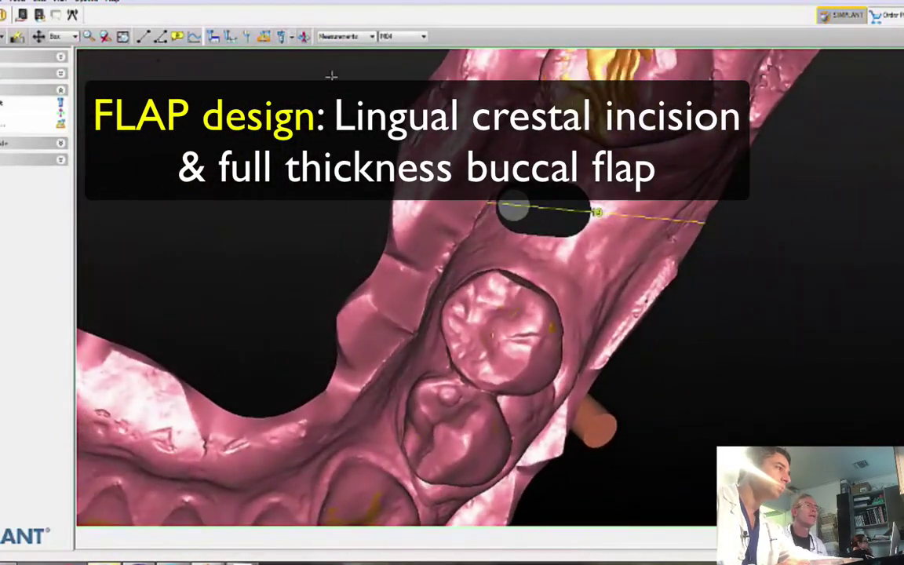
{"action": "right_click_drag", "start_coordinate": [562, 250], "coordinate": [675, 251]}
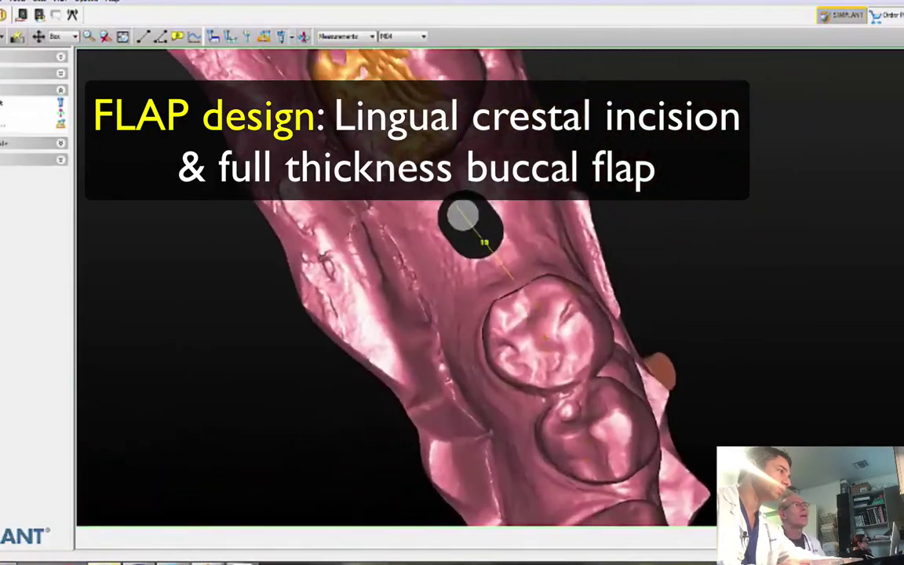
{"action": "right_click_drag", "start_coordinate": [534, 168], "coordinate": [562, 180]}
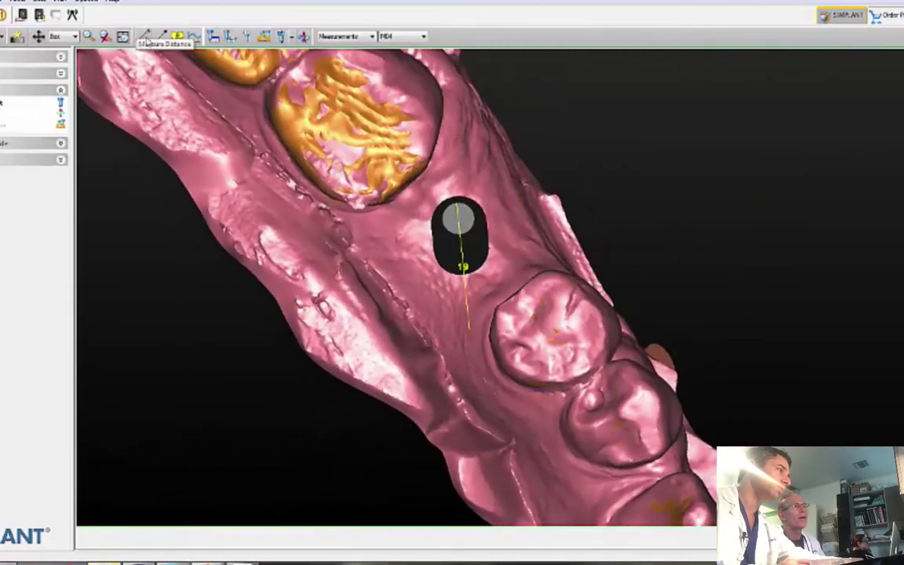
{"action": "left_click", "coordinate": [146, 38]}
{"action": "left_click", "coordinate": [404, 198]}
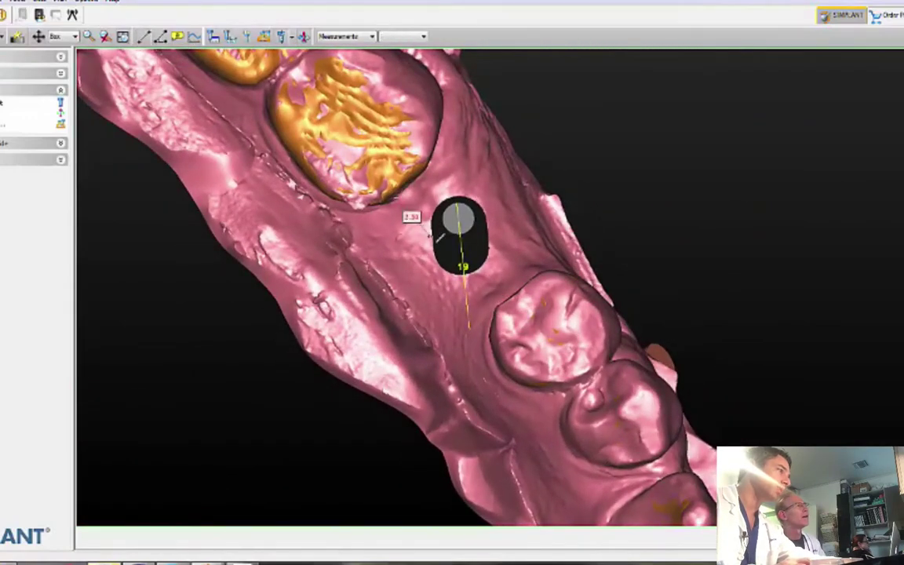
{"action": "left_click", "coordinate": [487, 304]}
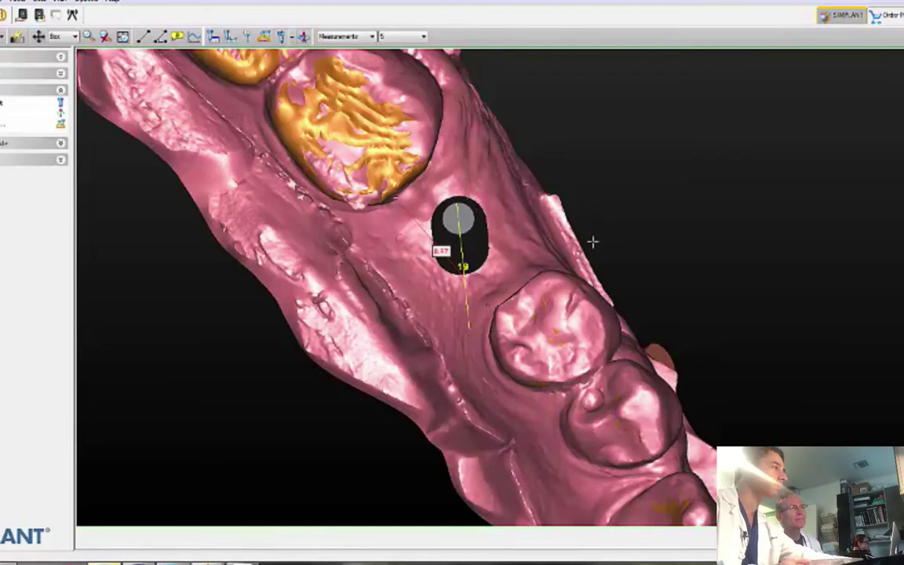
Set the surgical guide solution to SIMPLANT SAFE Guide - Nobel Biocare and accept the guide options for implant 19
{"action": "key", "text": "space"}
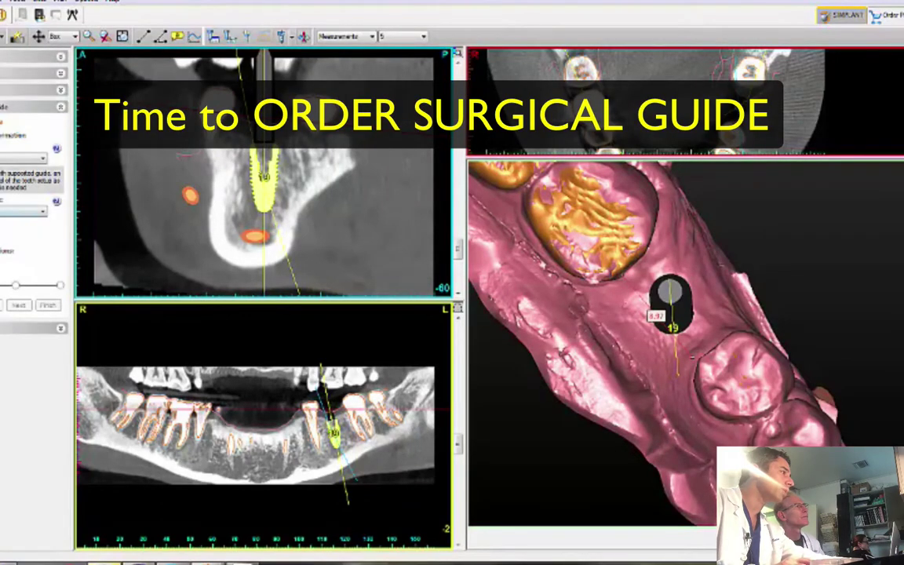
{"action": "left_click", "coordinate": [22, 211]}
{"action": "left_click", "coordinate": [17, 257]}
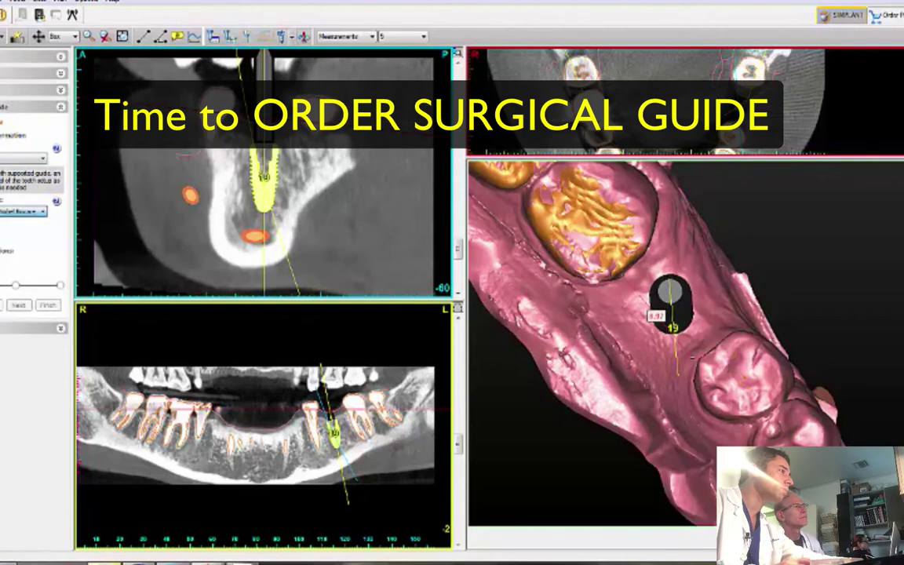
{"action": "left_click", "coordinate": [18, 305]}
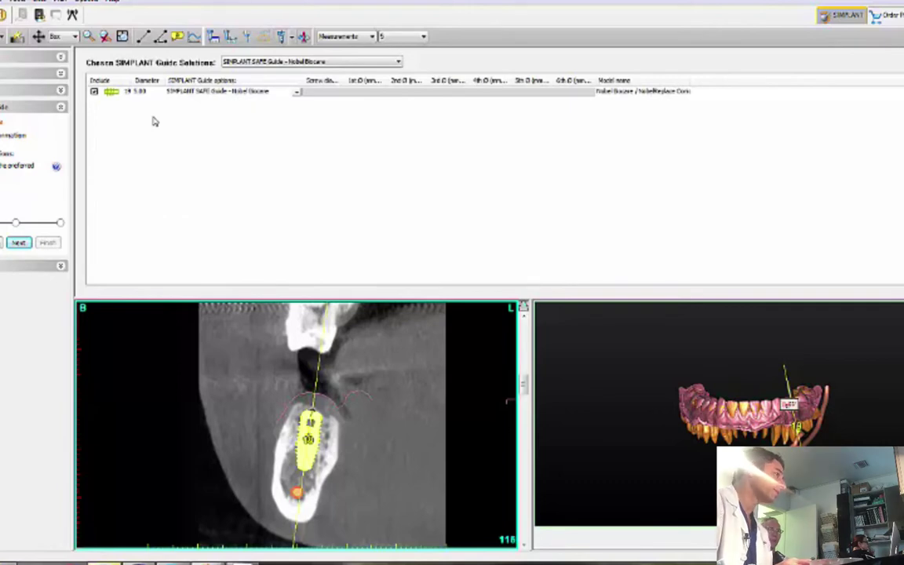
{"action": "left_click", "coordinate": [18, 242]}
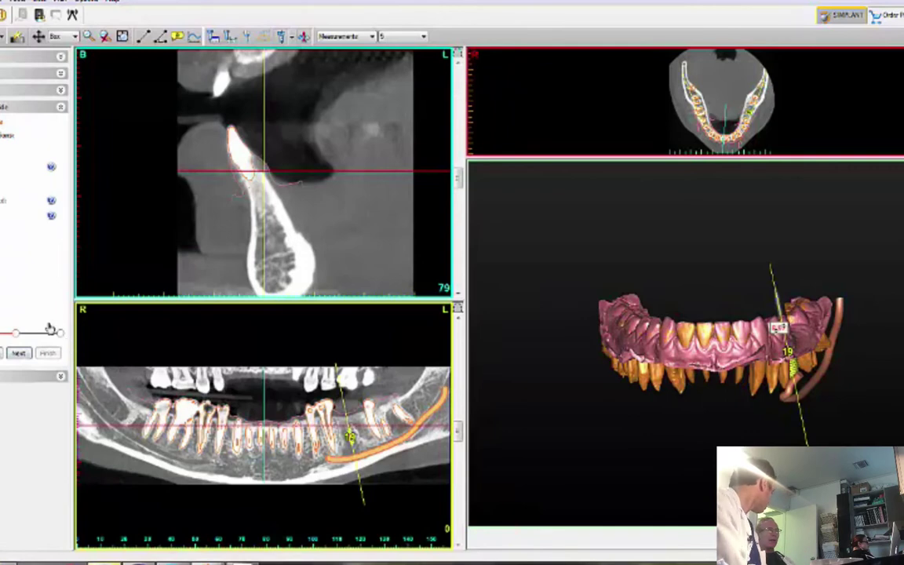
Review implant 19's drill depth and implant depth control, and continue to generate the surgical guide preview
{"action": "left_click", "coordinate": [11, 354]}
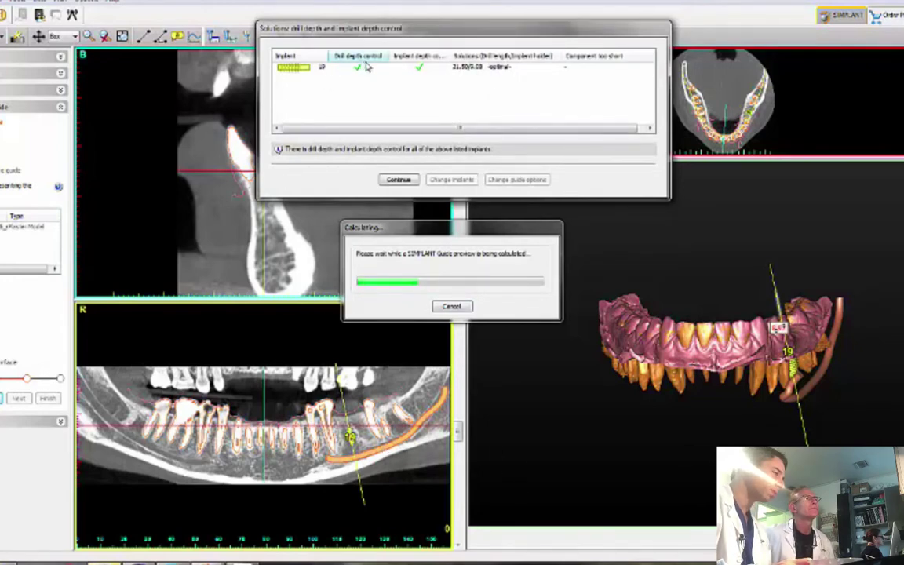
{"action": "left_click_drag", "start_coordinate": [448, 56], "coordinate": [520, 55]}
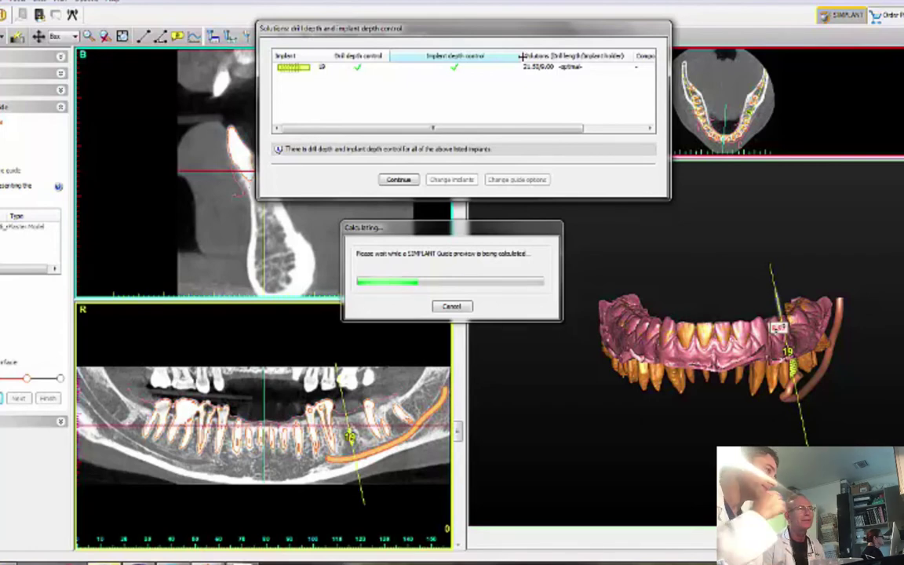
{"action": "left_click", "coordinate": [406, 182]}
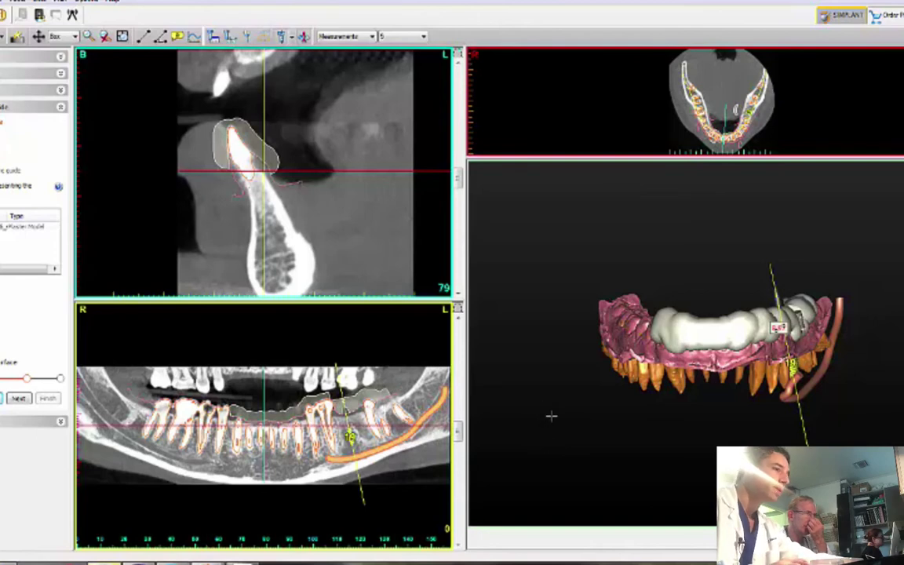
Enlarge the 3D view and examine the surgical guide preview around implant 19 with the guide and gum transparent
{"action": "key", "text": "space"}
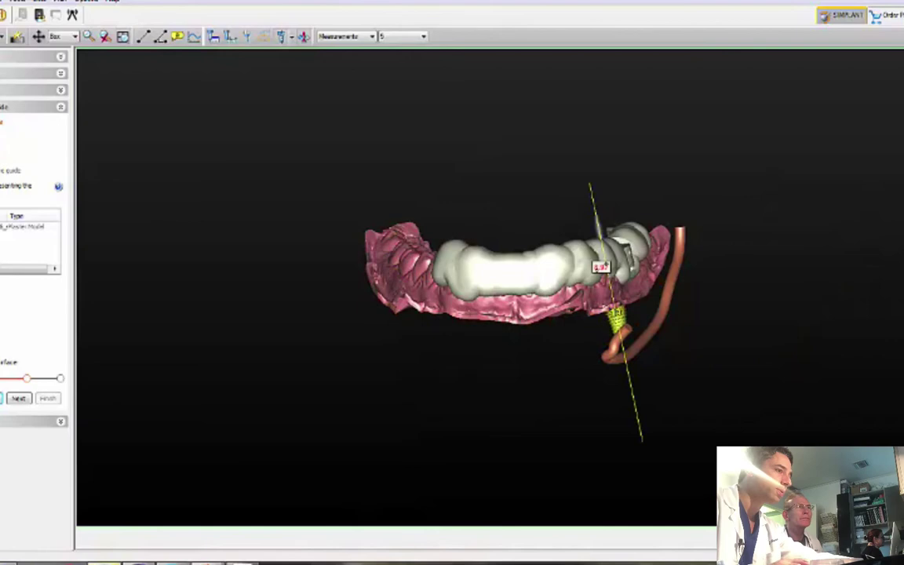
{"action": "right_click_drag", "start_coordinate": [825, 438], "coordinate": [738, 396]}
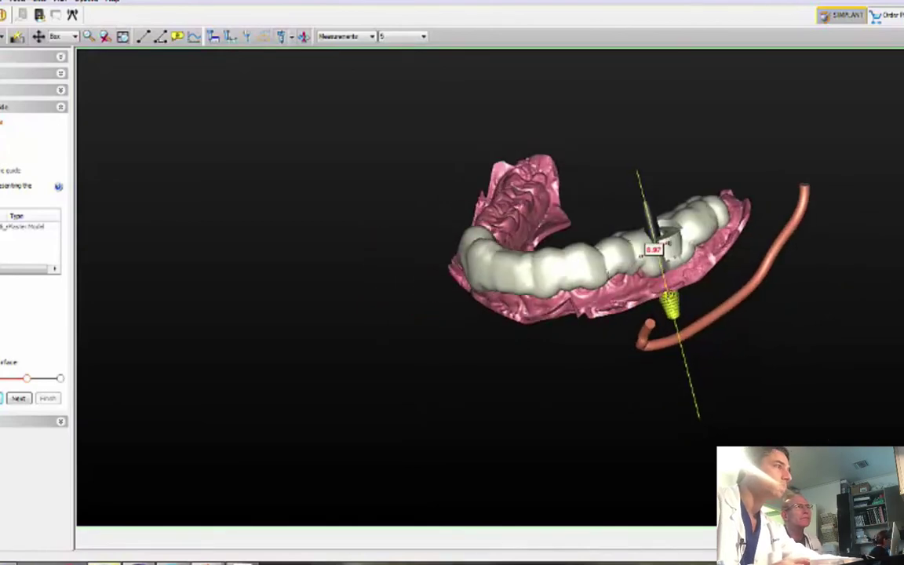
{"action": "right_click_drag", "start_coordinate": [850, 451], "coordinate": [853, 378], "text": "ctrl"}
{"action": "right_click_drag", "start_coordinate": [687, 311], "coordinate": [814, 337], "text": "shift"}
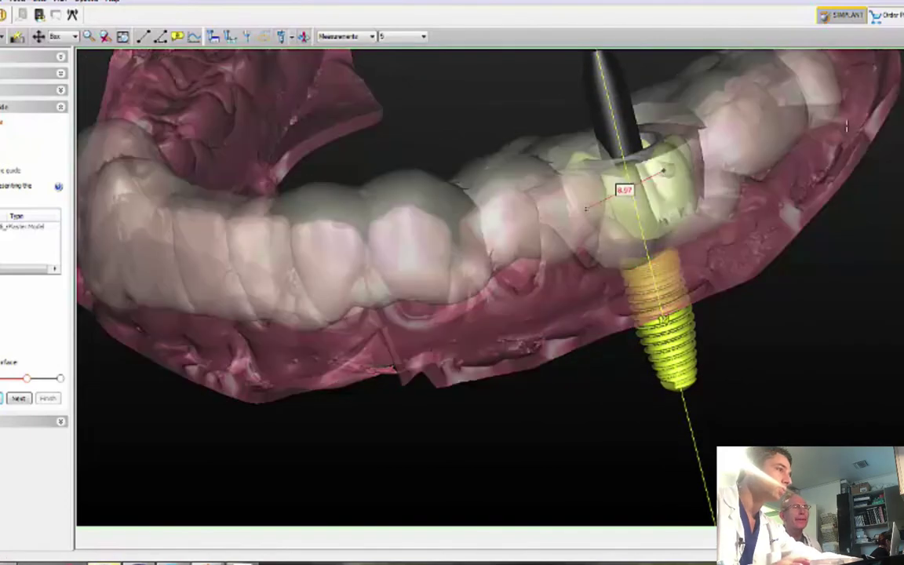
{"action": "right_click_drag", "start_coordinate": [758, 119], "coordinate": [659, 176]}
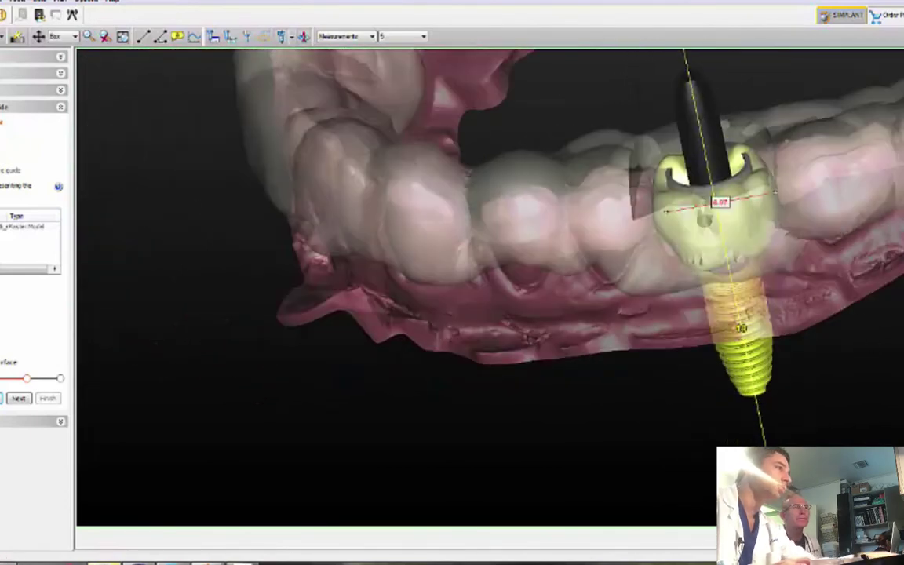
Examine the clearance between the guide tube and the adjacent teeth up close from several angles
{"action": "right_click_drag", "start_coordinate": [803, 416], "coordinate": [724, 320], "text": "ctrl"}
{"action": "left_click_drag", "start_coordinate": [724, 320], "coordinate": [639, 227]}
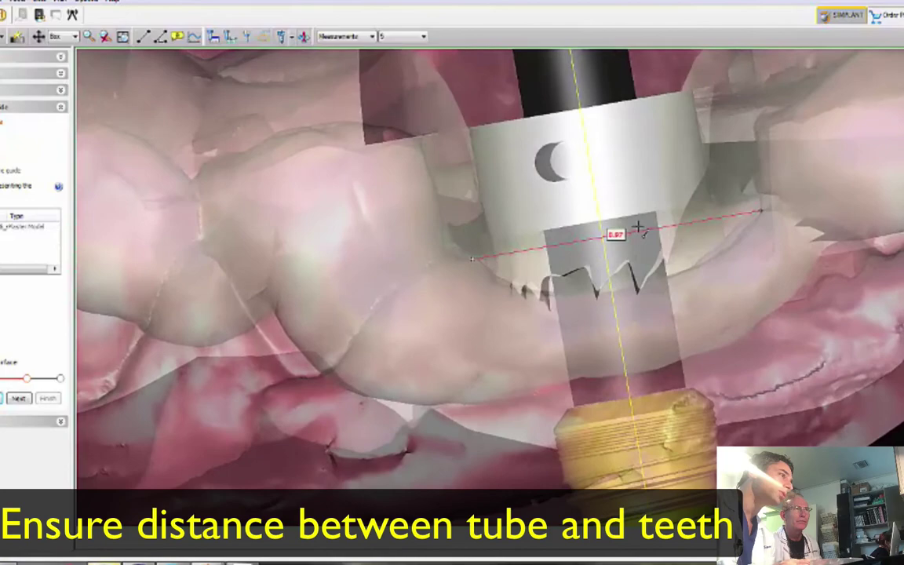
{"action": "left_click_drag", "start_coordinate": [441, 207], "coordinate": [424, 214]}
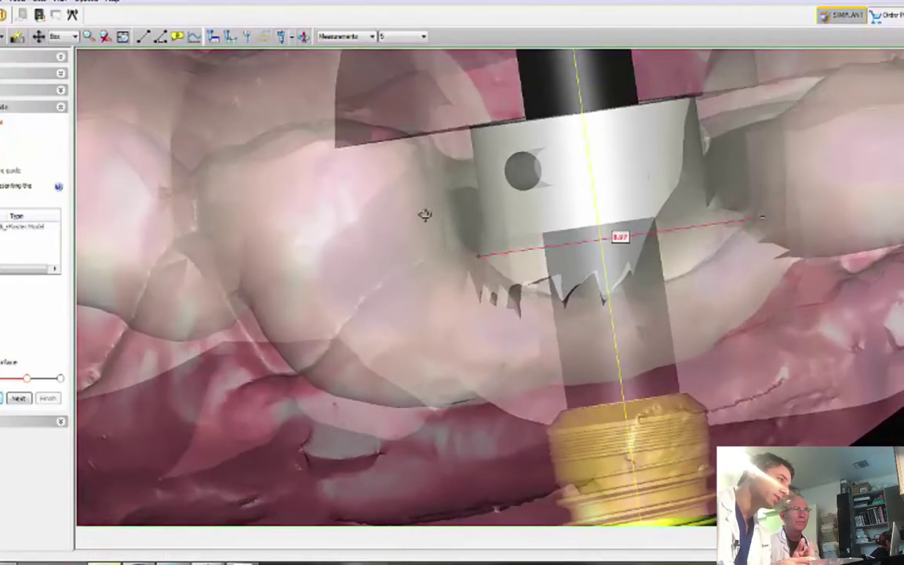
{"action": "right_click_drag", "start_coordinate": [596, 223], "coordinate": [600, 235]}
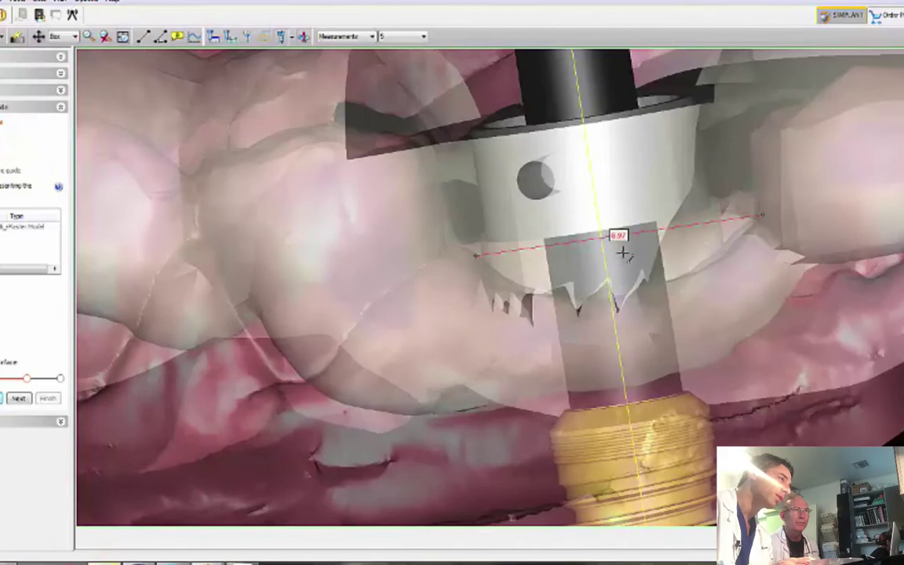
{"action": "right_click_drag", "start_coordinate": [638, 271], "coordinate": [620, 236]}
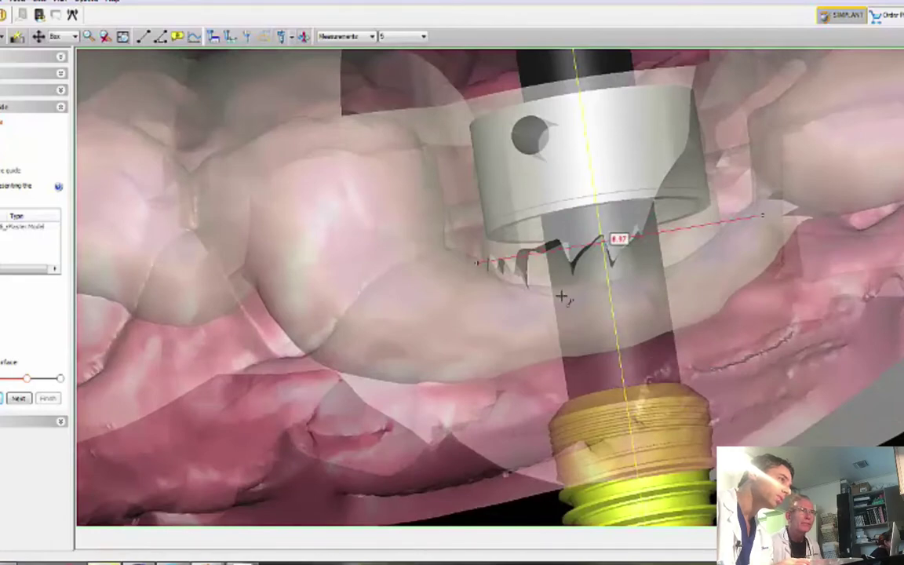
{"action": "left_click_drag", "start_coordinate": [561, 296], "coordinate": [354, 216]}
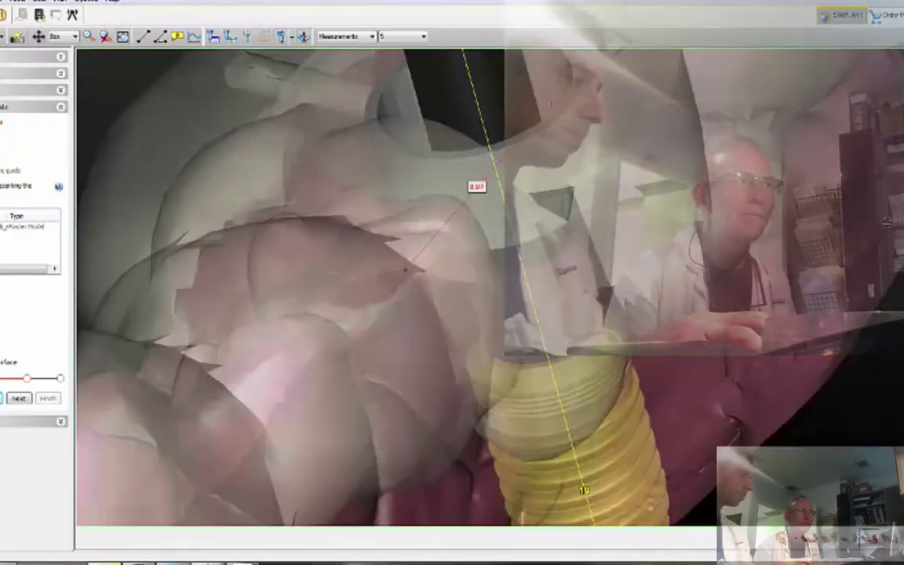